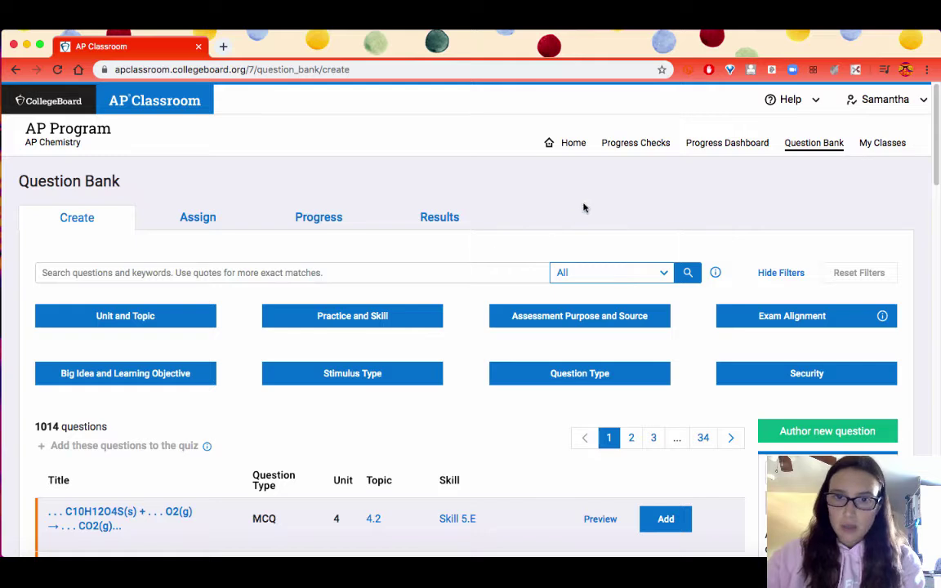
- Filter the question bank by topics 3.5: Kinetic Molecular Theory and 3.13: Beer-Lambert Law
scroll(683, 202, down, 1)
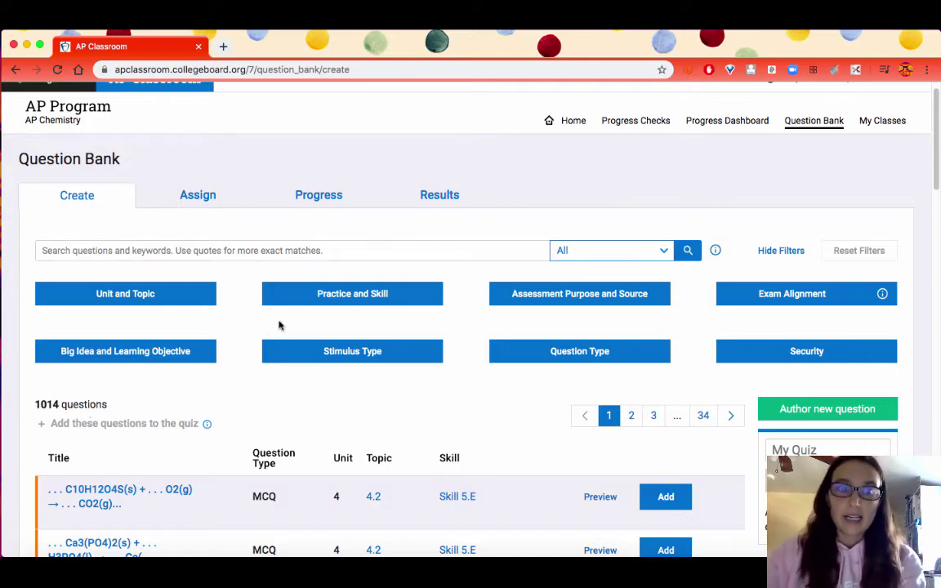
click(139, 298)
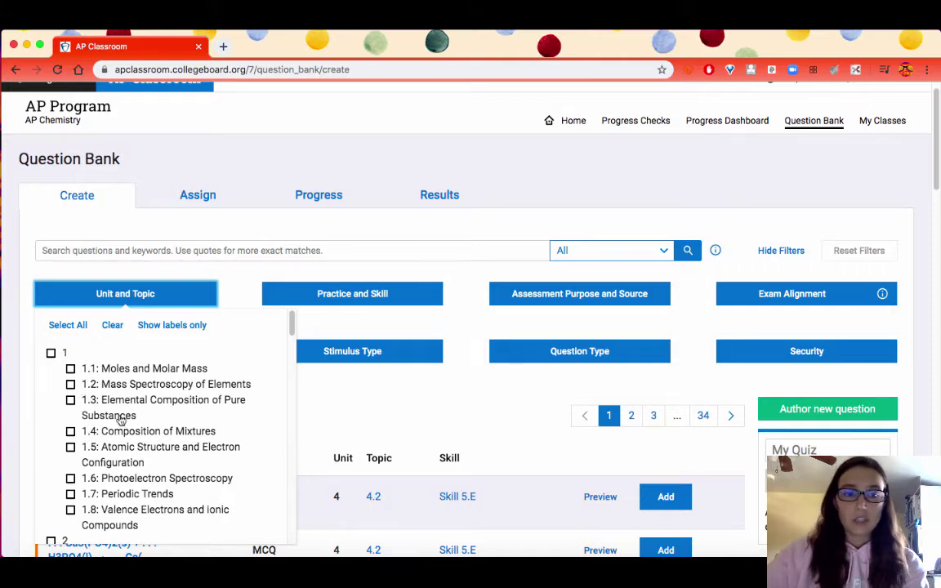
scroll(147, 412, down, 5)
scroll(152, 400, down, 3)
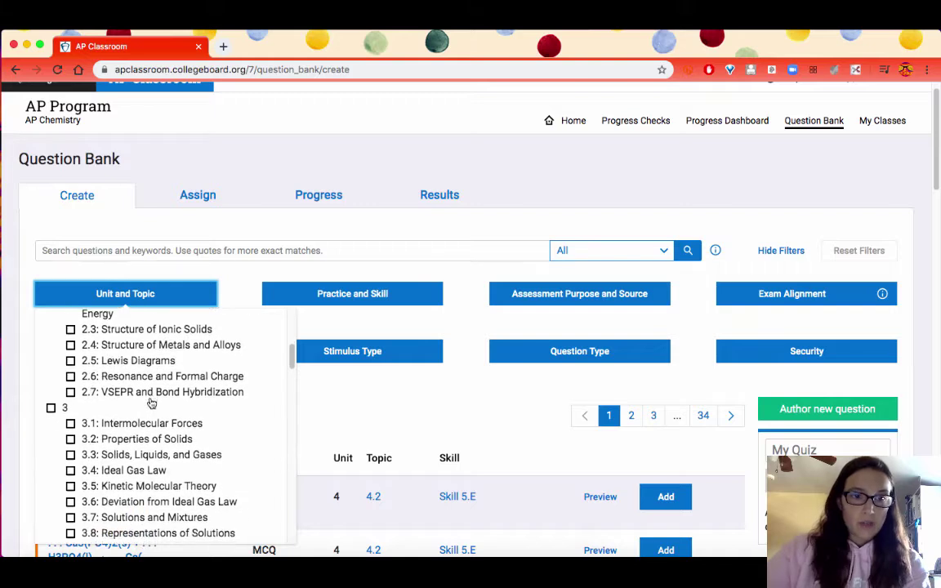
scroll(151, 403, down, 2)
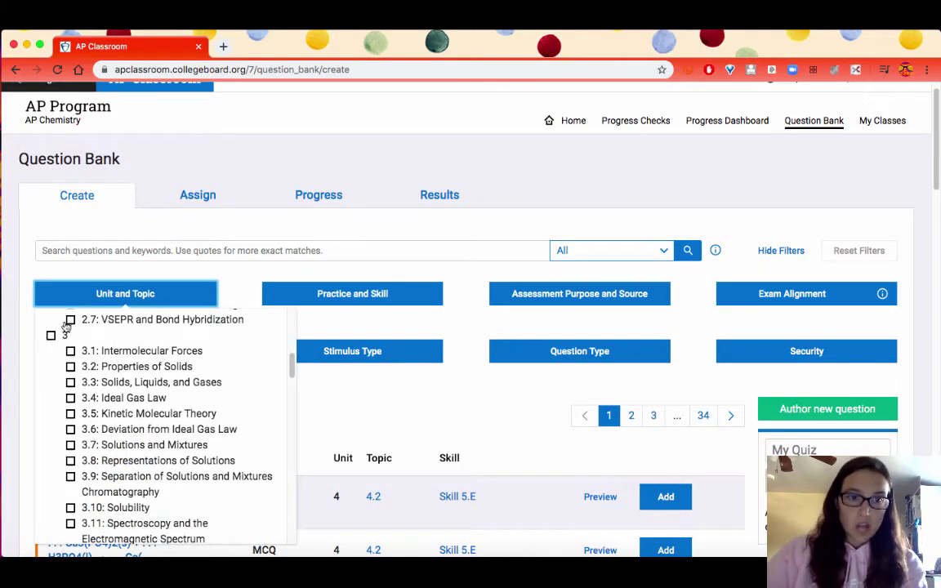
click(72, 413)
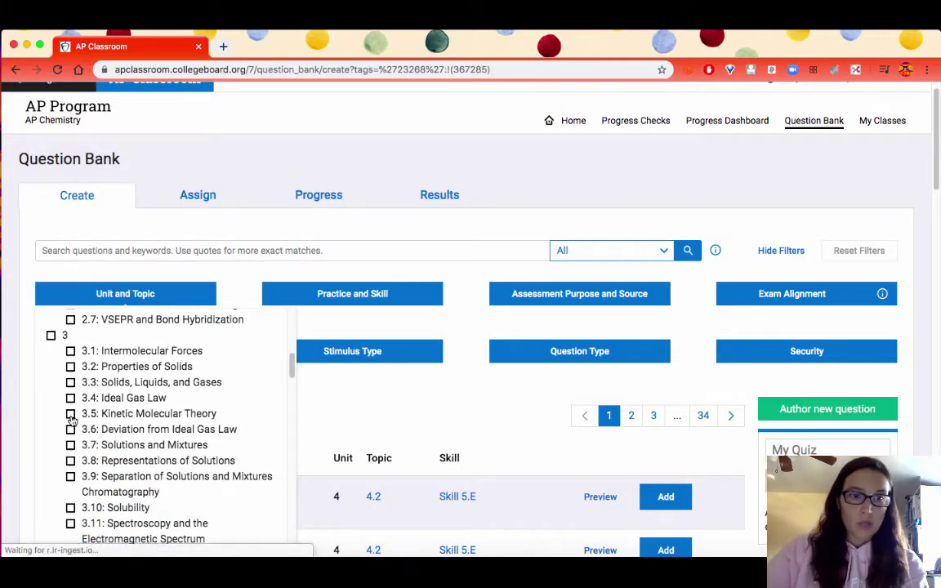
scroll(99, 441, down, 3)
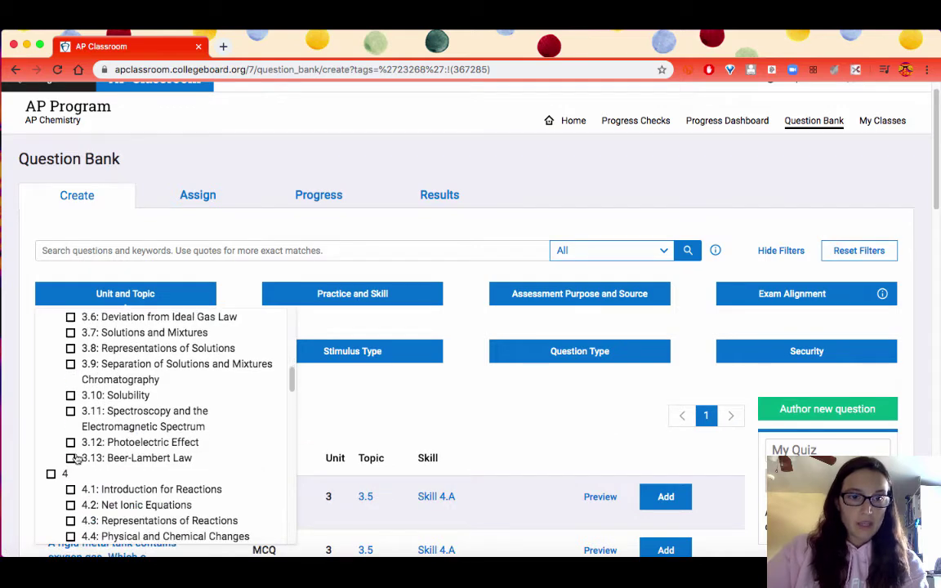
click(71, 458)
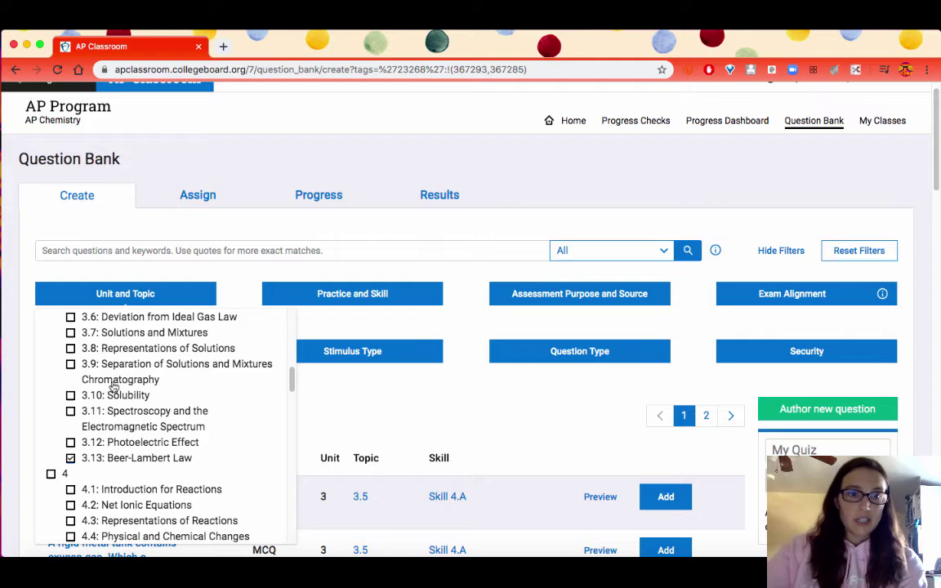
click(346, 330)
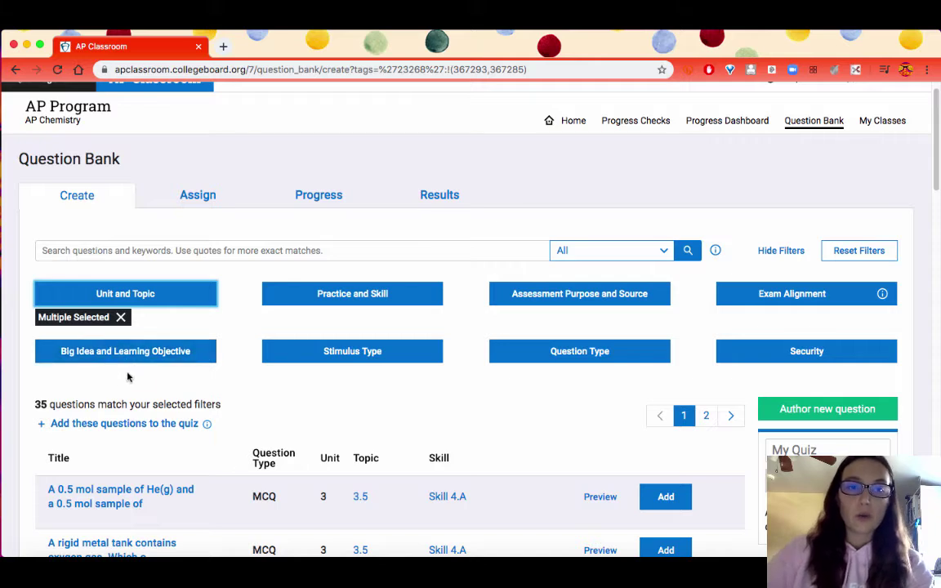
- Filter the questions by type to include both FRQ: SAQ and FRQ: LEQ
click(555, 360)
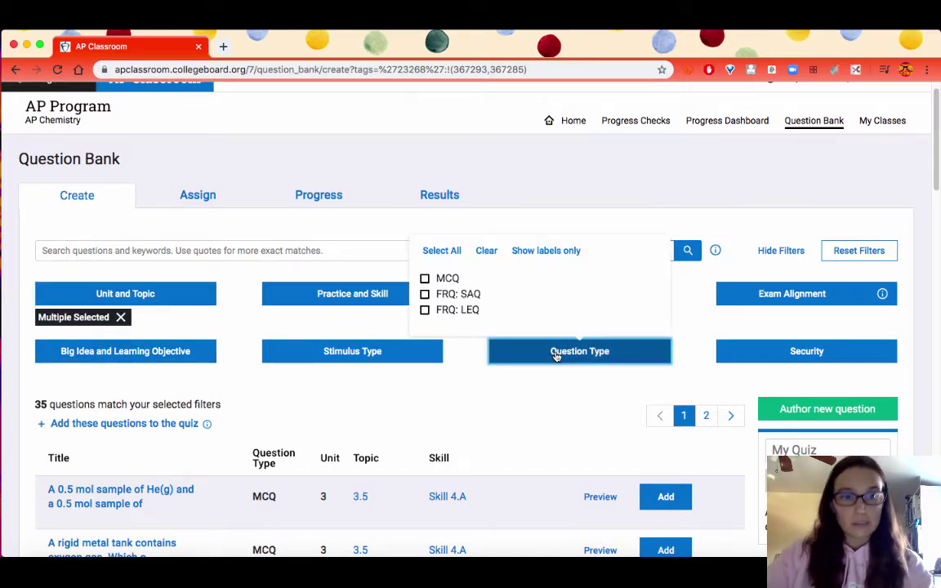
click(425, 295)
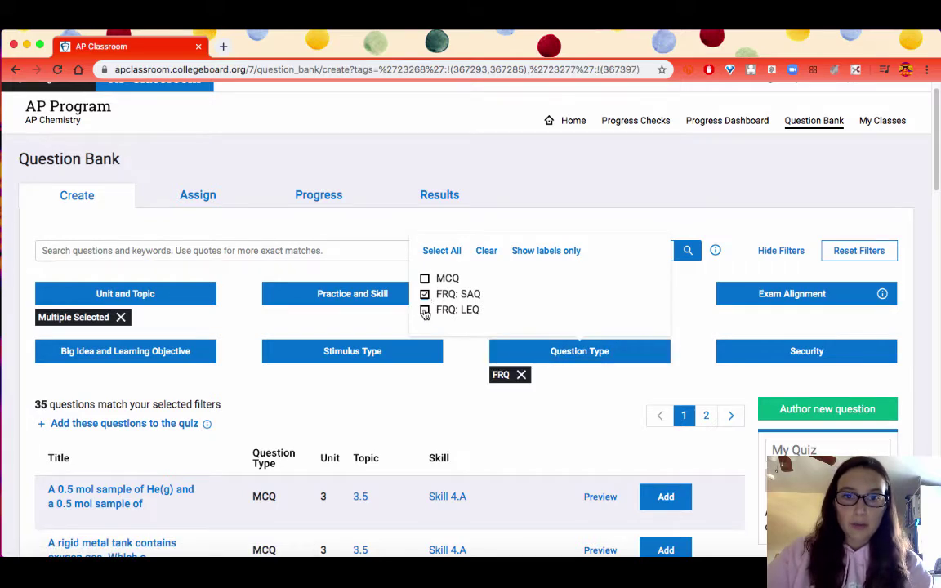
click(425, 310)
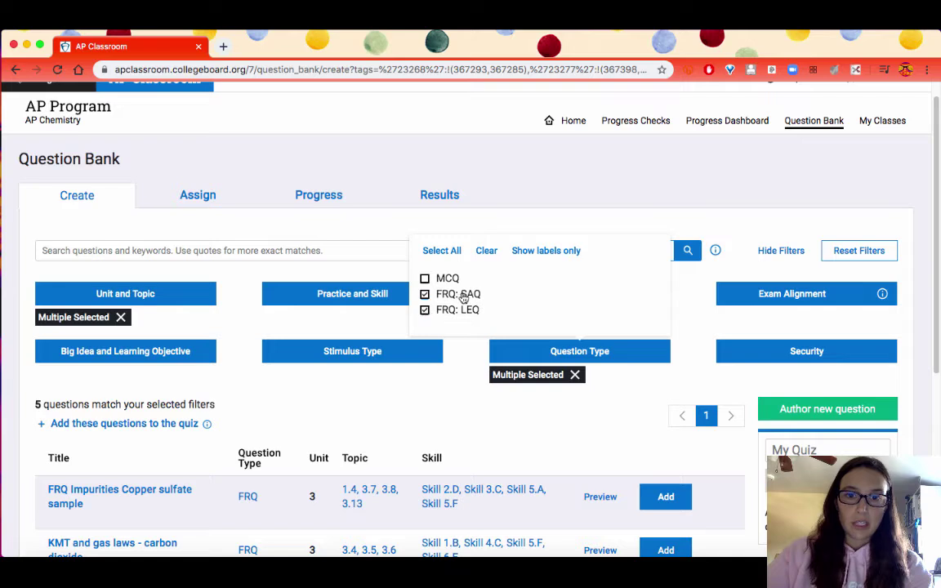
click(468, 376)
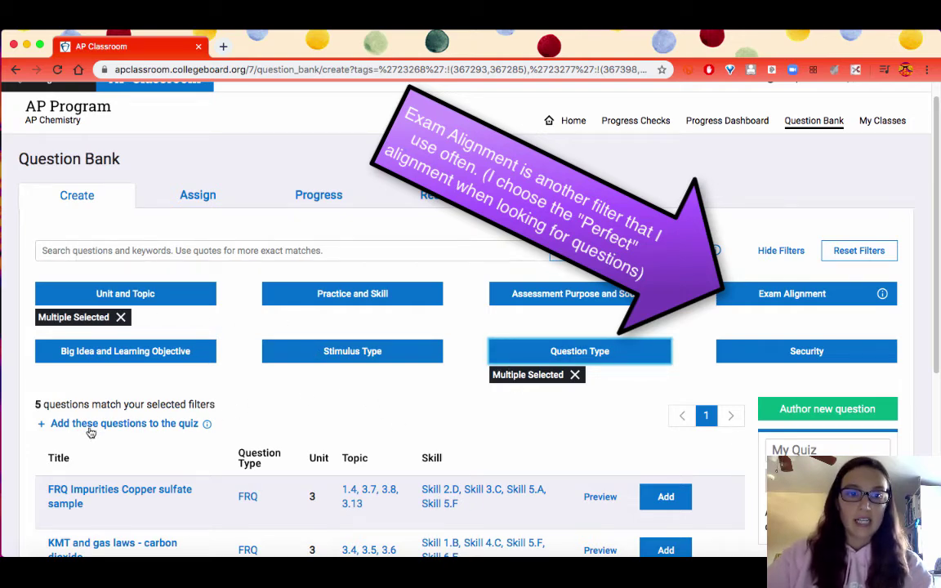
- Add all the filtered questions to the quiz in bulk and undo that addition
scroll(360, 361, down, 2)
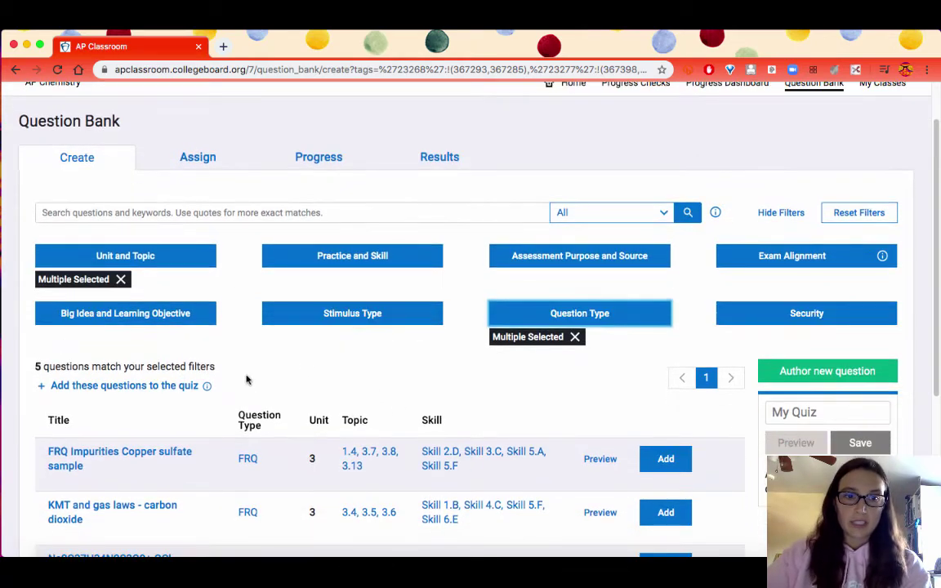
scroll(249, 379, down, 3)
scroll(287, 283, down, 2)
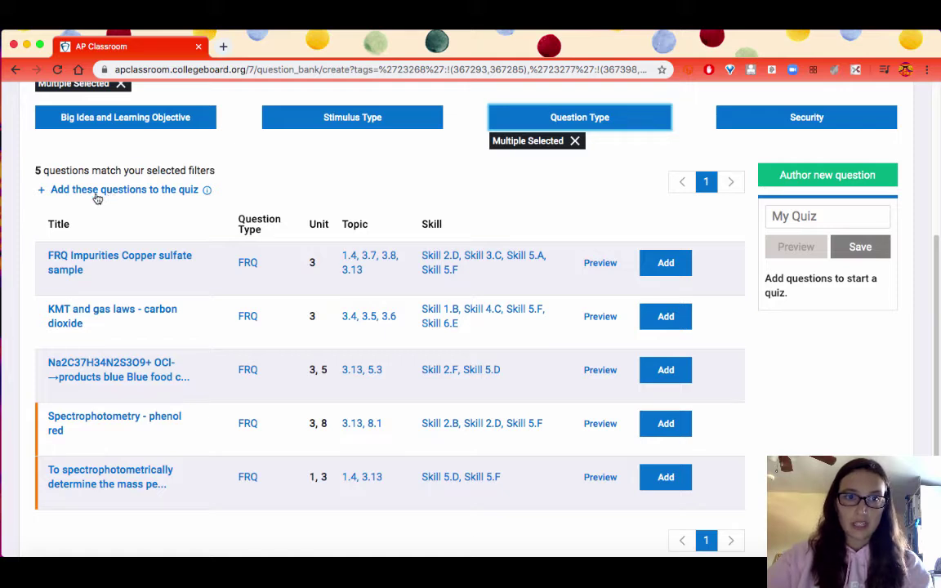
click(139, 190)
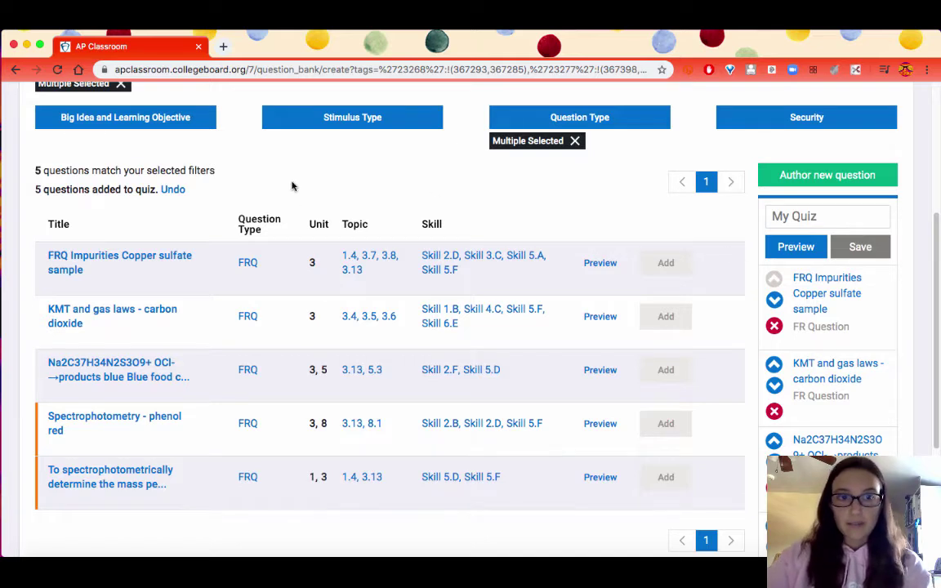
click(172, 189)
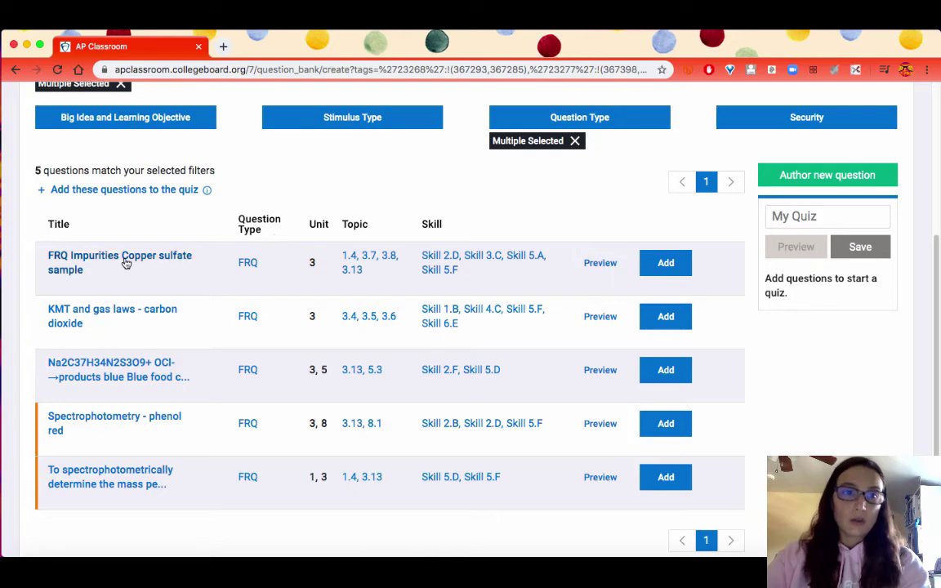
- Check which kind of free-response question each listed item is, from the first to the last
click(601, 263)
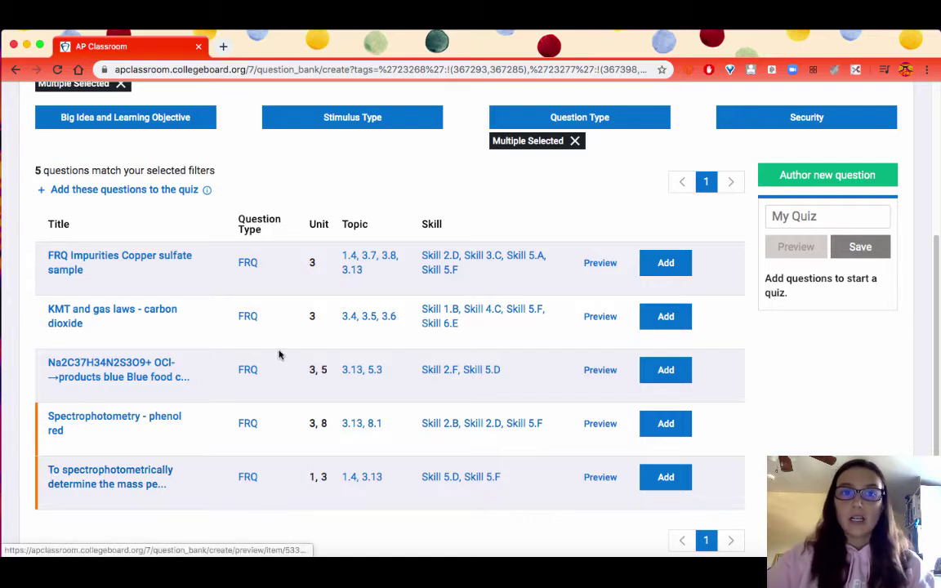
click(248, 262)
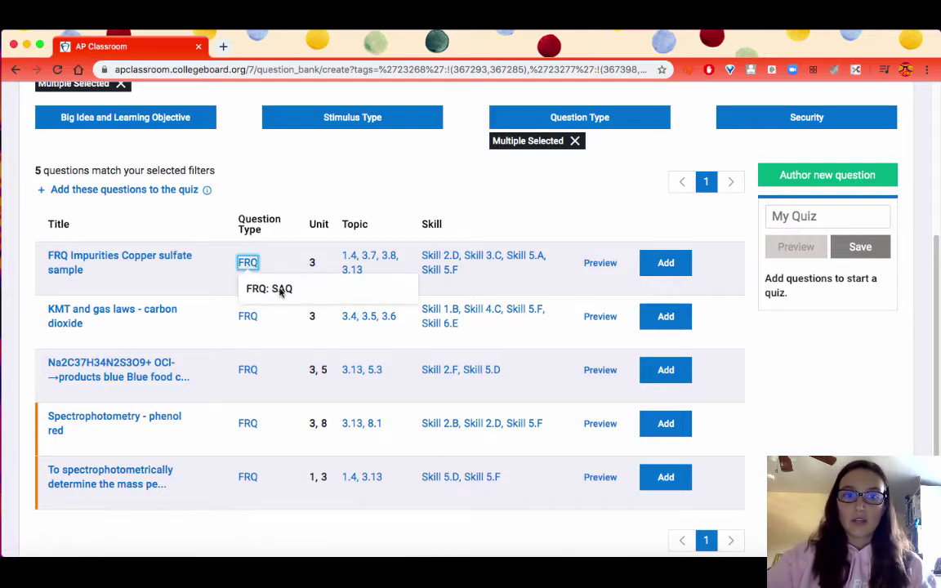
click(250, 319)
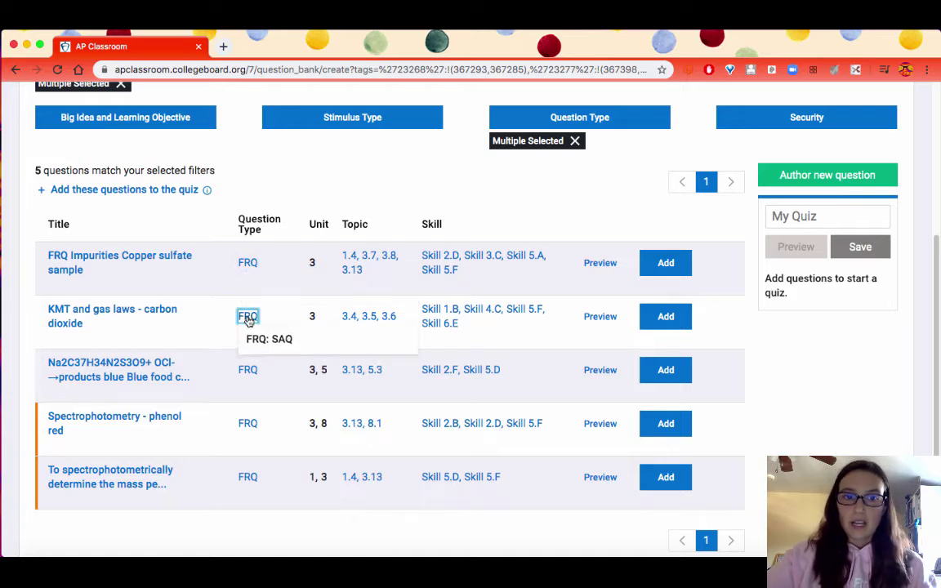
click(245, 373)
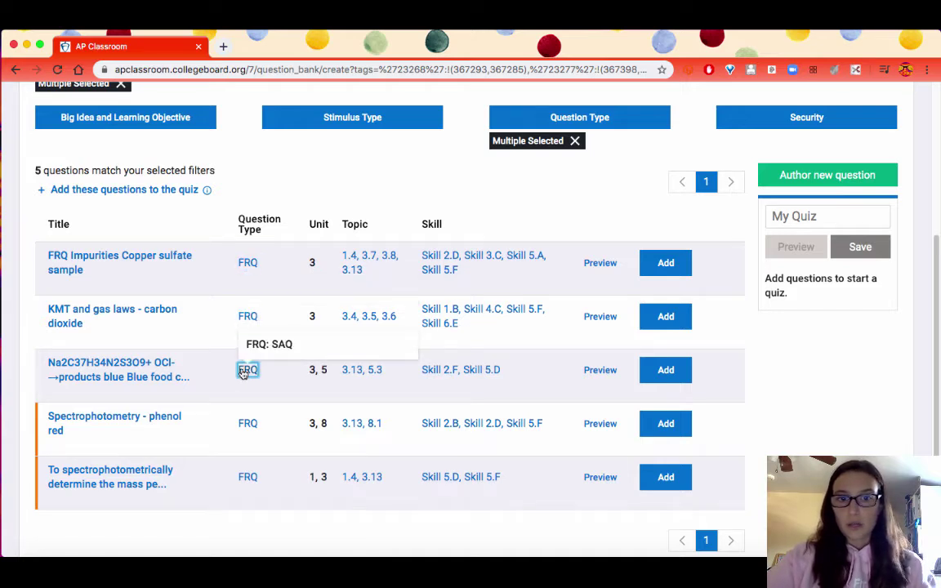
click(245, 425)
click(248, 482)
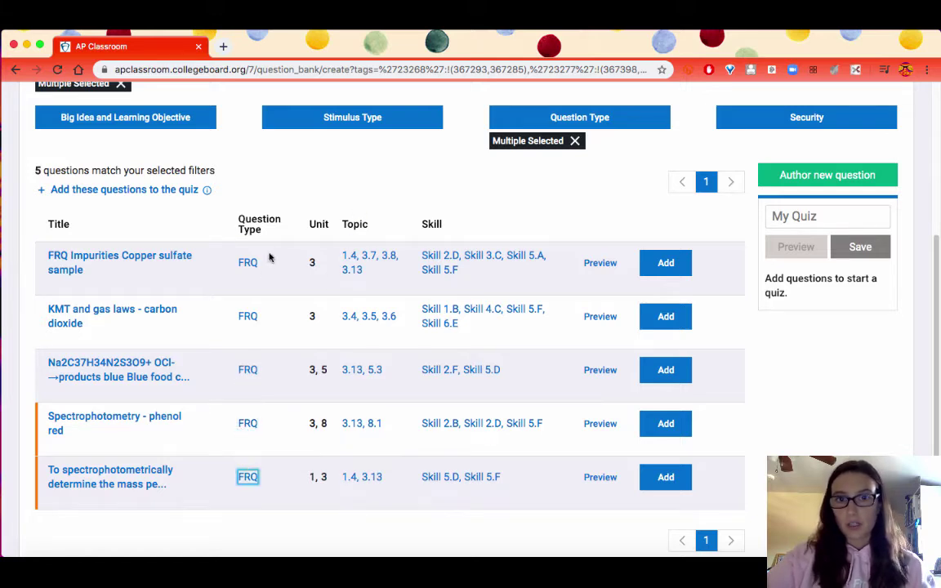
- Add all five listed free-response questions to the quiz individually, from FRQ Impurities Copper sulfate sample down to the spectrophotometric mass question
click(666, 264)
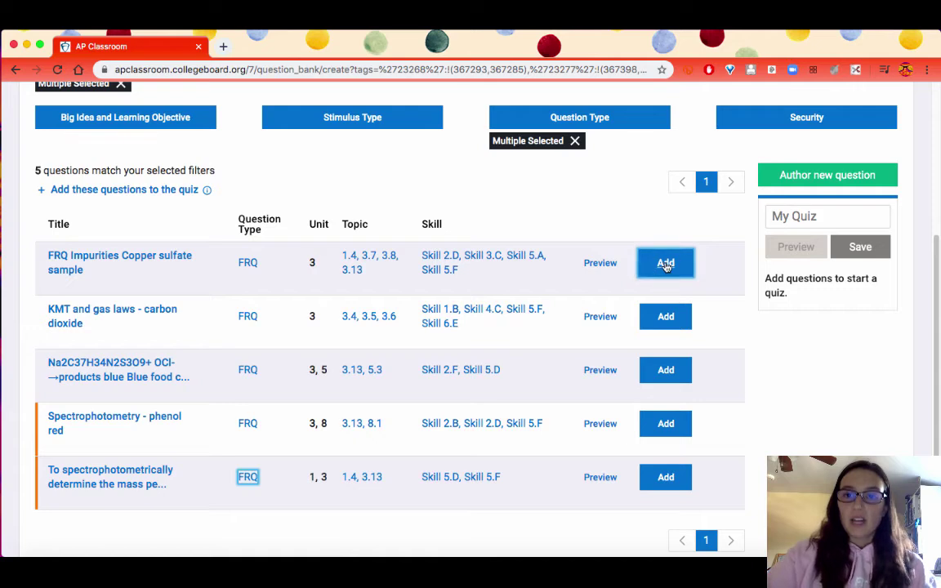
click(668, 318)
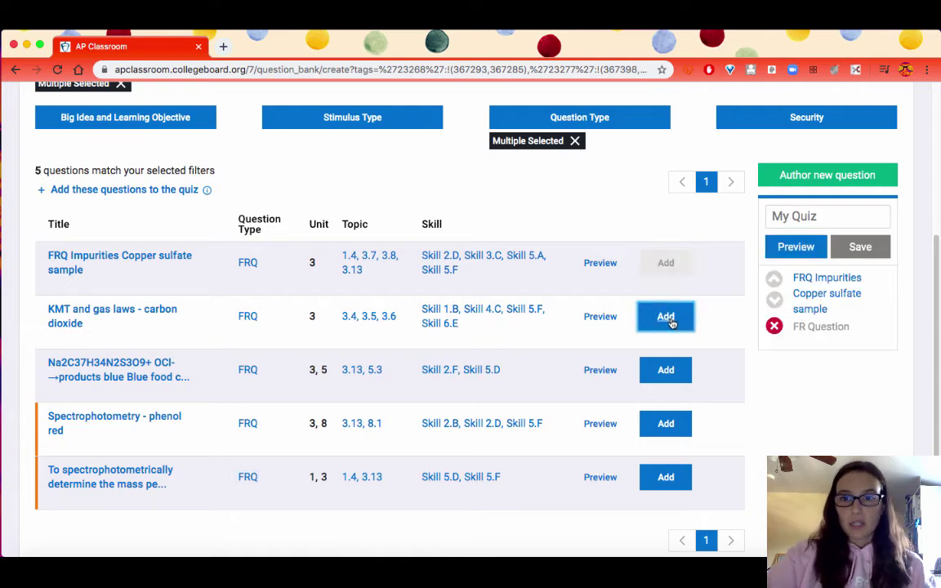
click(667, 372)
click(666, 423)
click(666, 477)
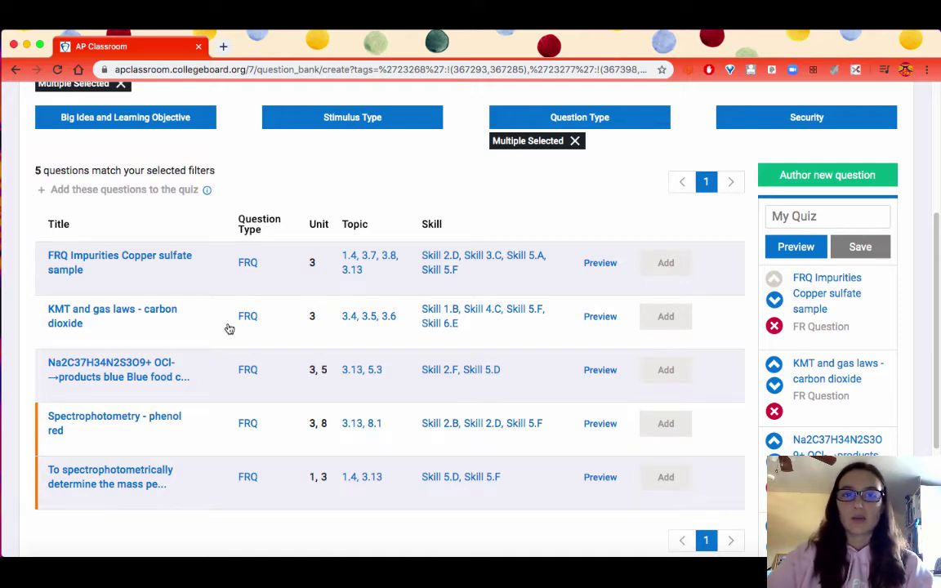
- Preview the FRQ Impurities Copper sulfate sample question and show its scoring and details
click(608, 266)
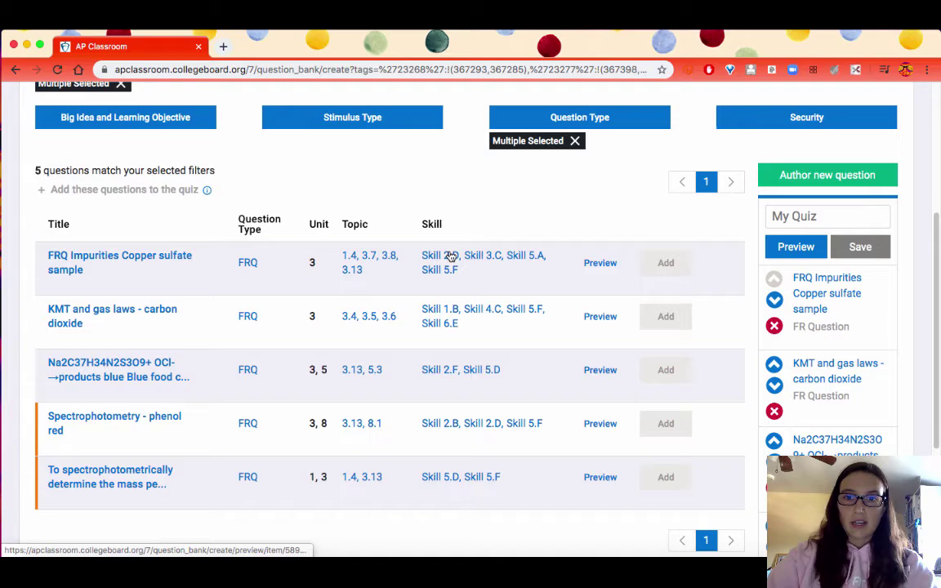
click(600, 264)
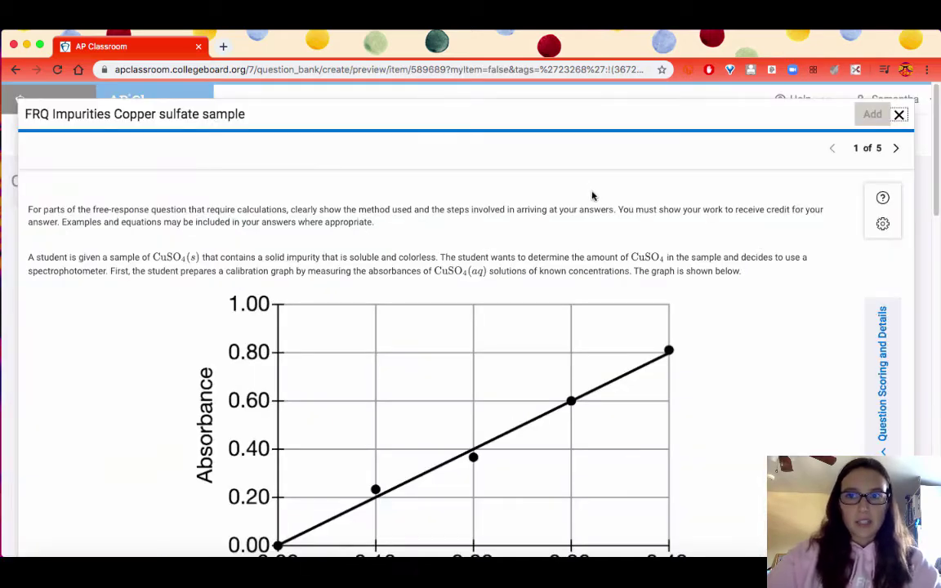
scroll(527, 331, down, 1)
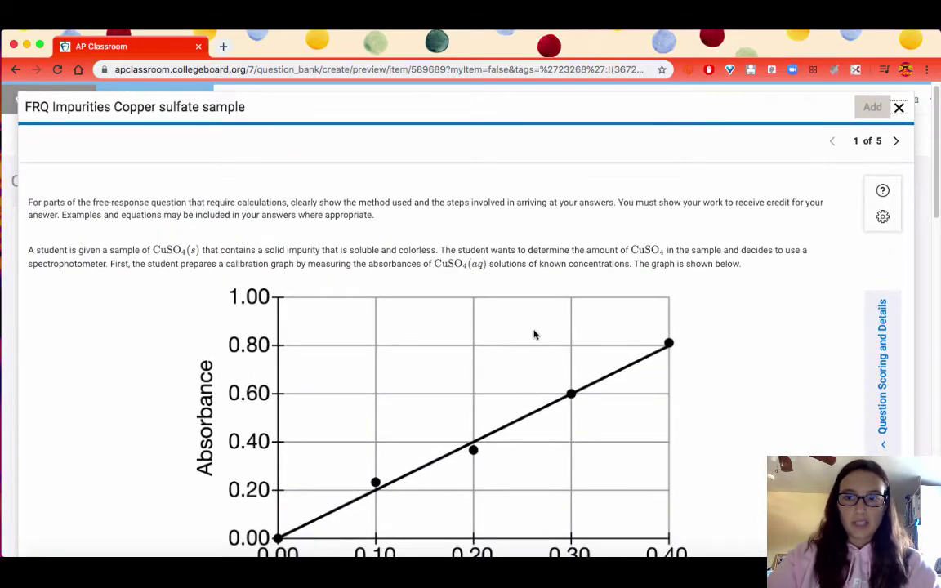
scroll(451, 245, down, 3)
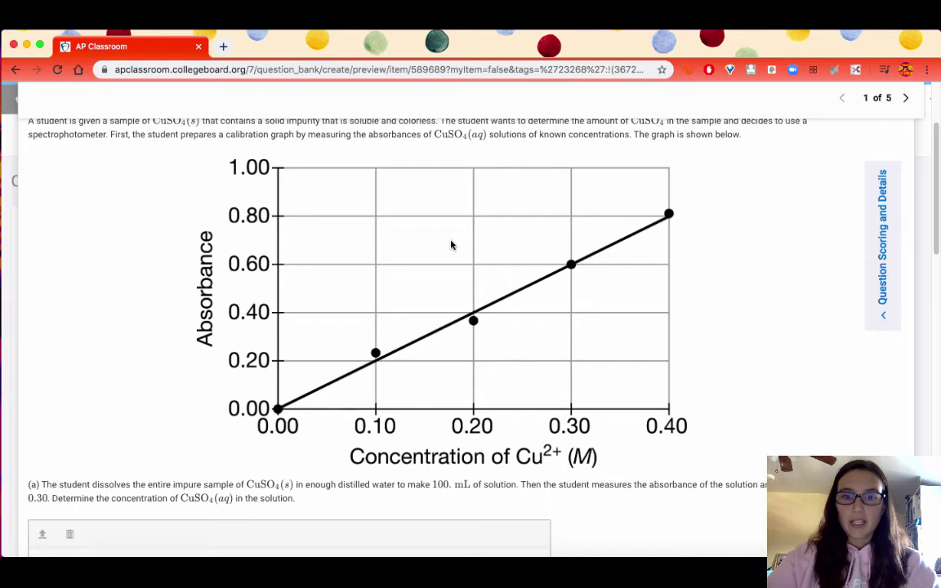
click(884, 245)
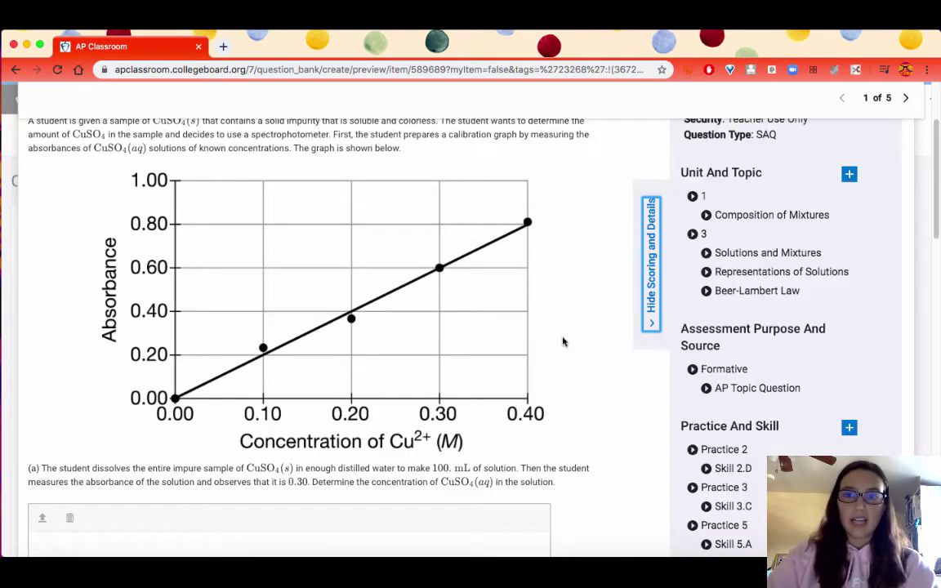
- Examine the copper sulfate question's scoring guidelines for parts (a) to (d), as well as its item details and learning objectives
scroll(561, 347, down, 10)
scroll(570, 346, down, 10)
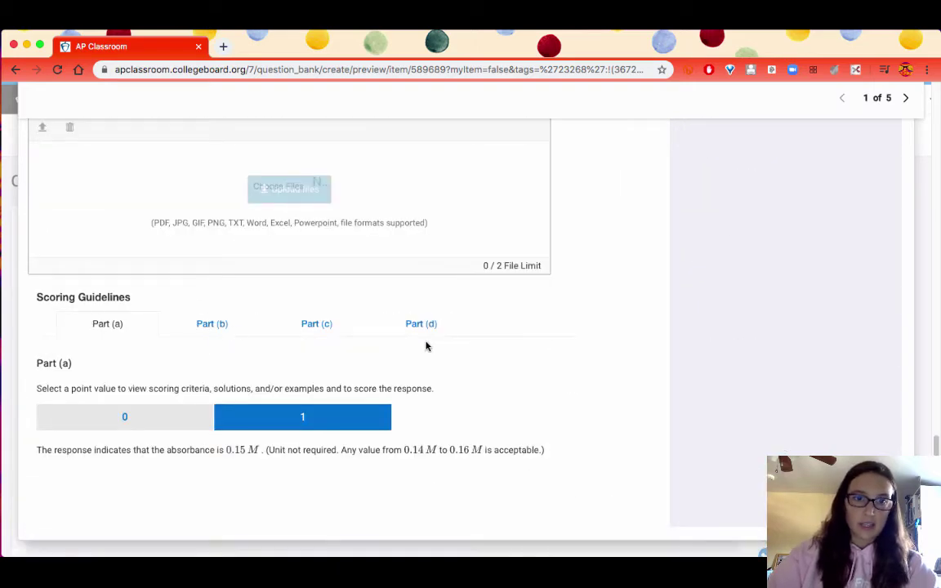
click(218, 327)
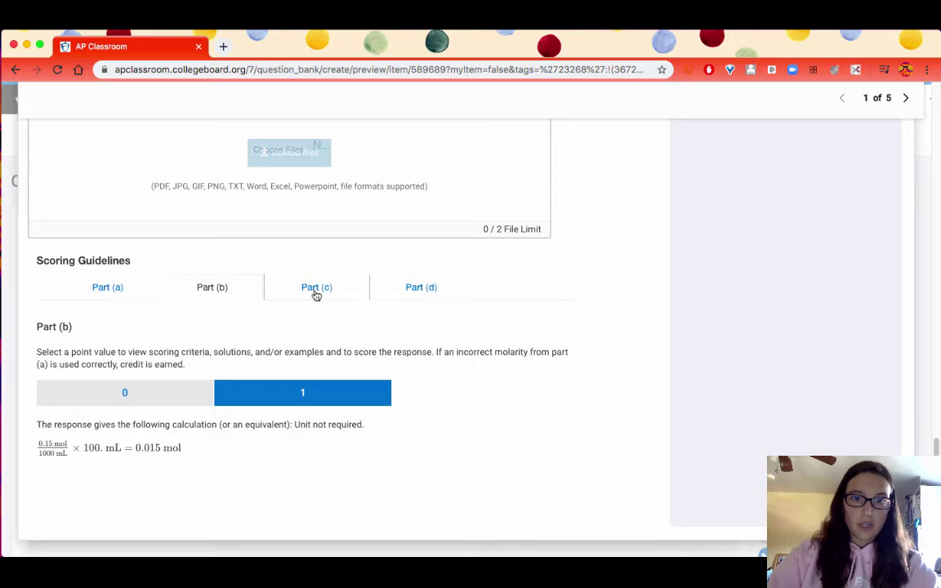
click(317, 326)
click(412, 325)
scroll(654, 286, up, 8)
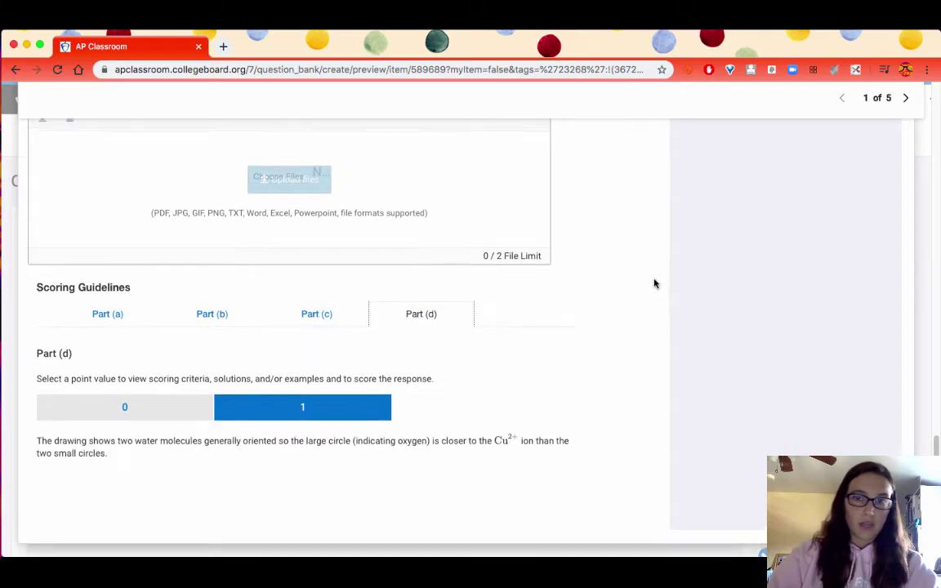
scroll(651, 292, up, 2)
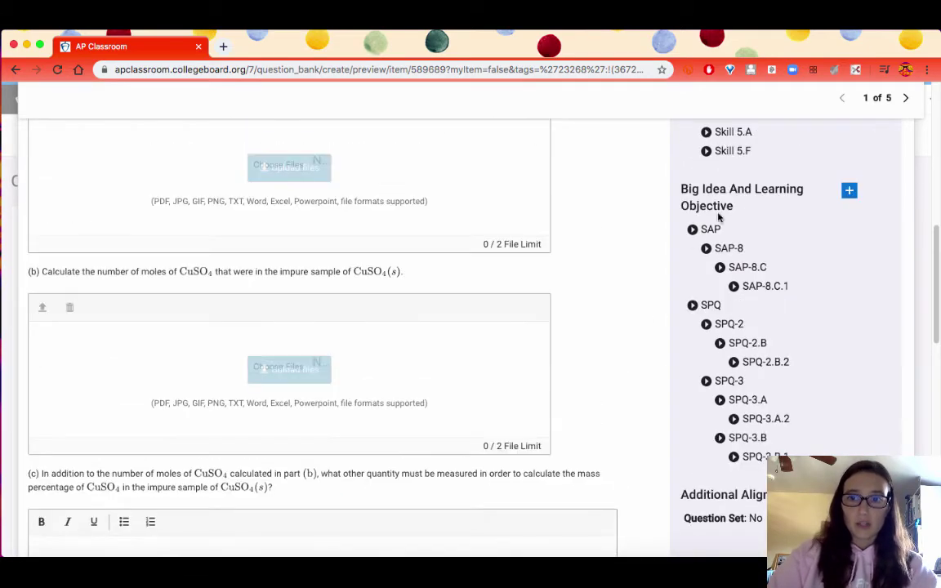
scroll(791, 392, up, 5)
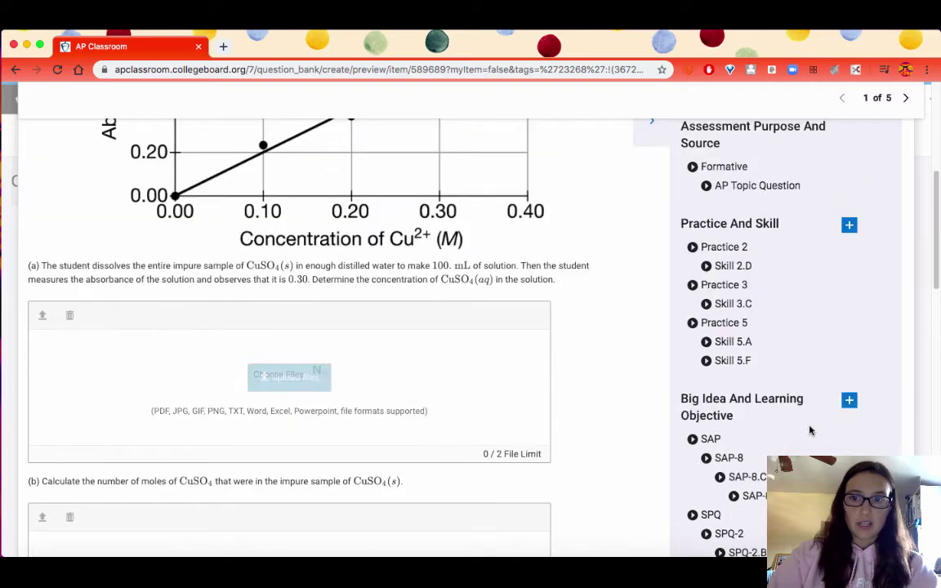
scroll(727, 358, up, 3)
scroll(750, 281, up, 3)
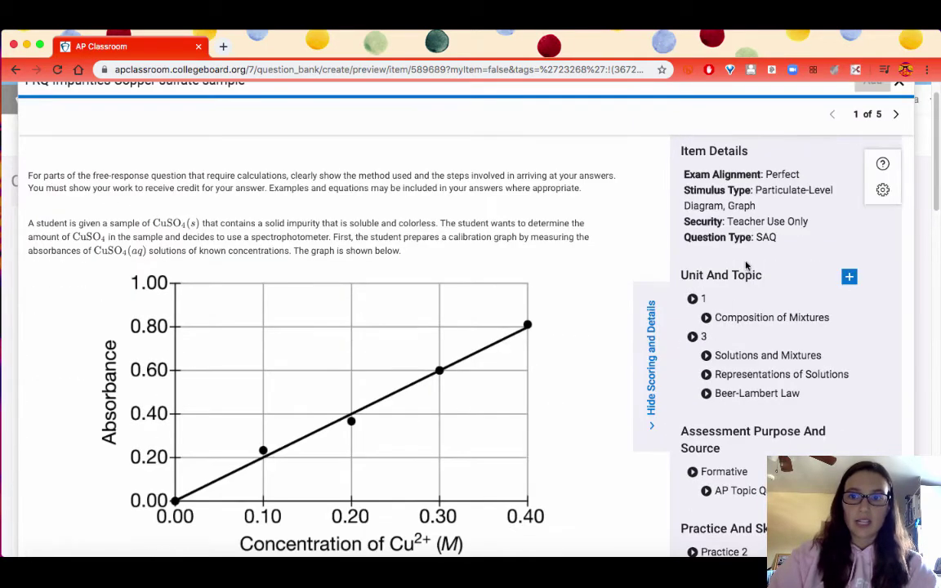
- Close the copper sulfate question preview, name the quiz "Unit 3 Practice" and save it
scroll(870, 213, up, 1)
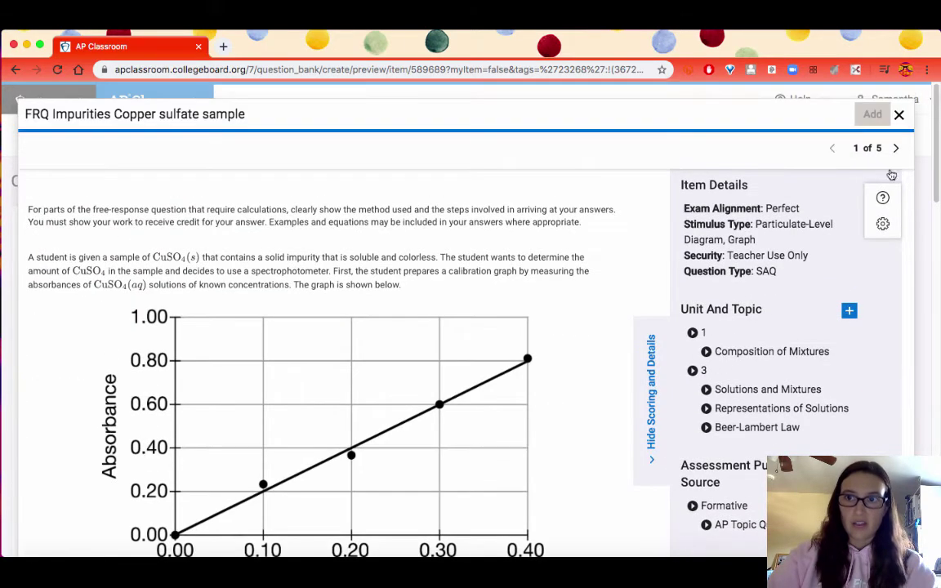
click(899, 117)
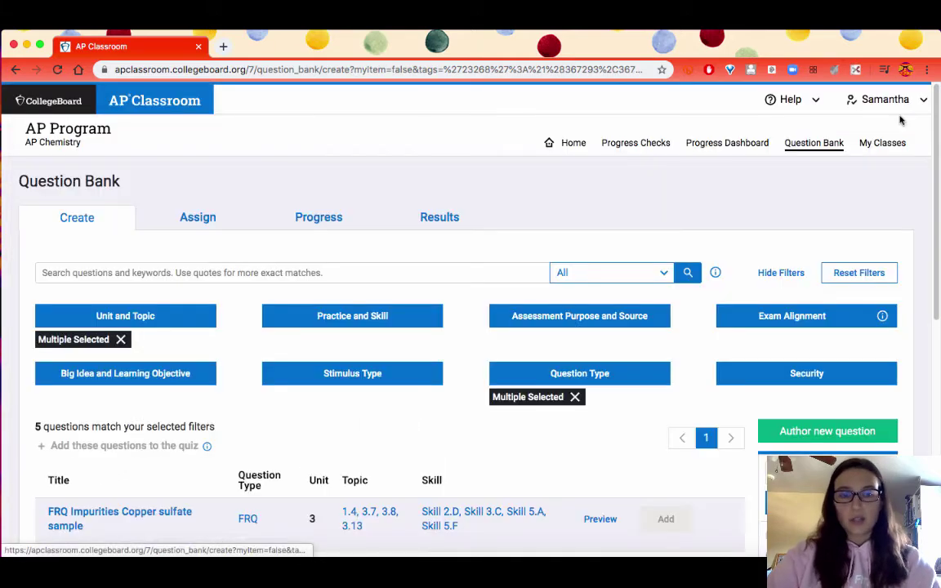
scroll(721, 420, down, 5)
click(811, 273)
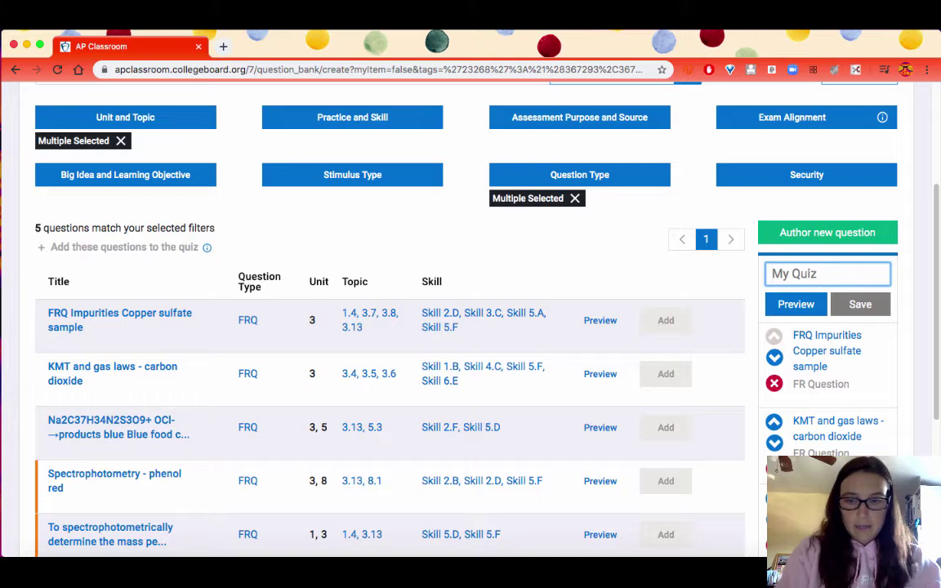
text(Unit 3 Practice)
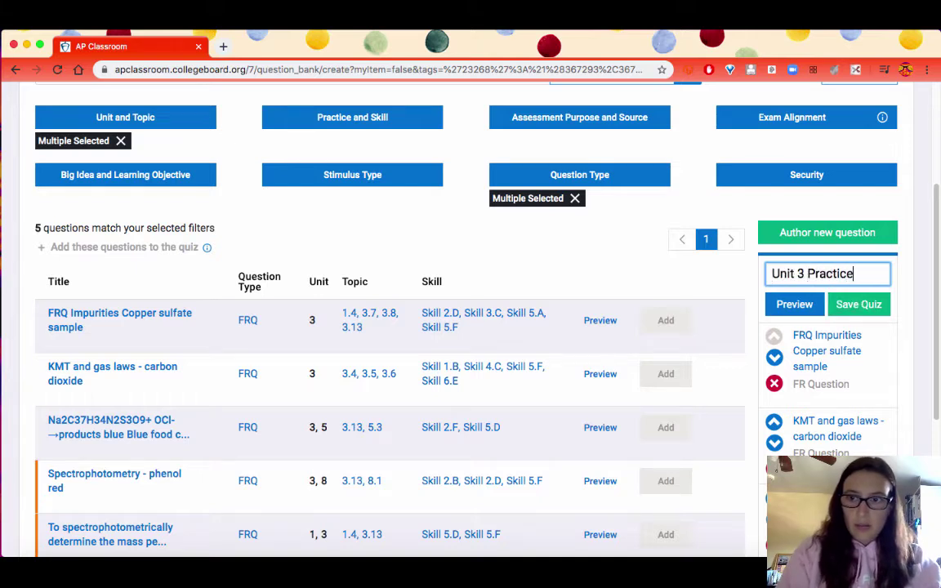
click(862, 304)
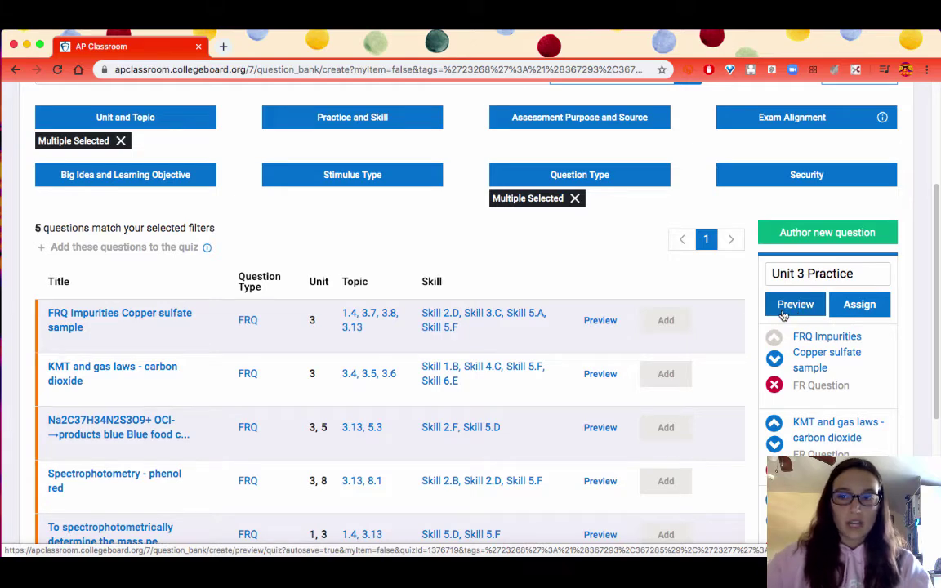
- Set up an assignment of the quiz for the AP Chemistry class, unlocked immediately and with results visible to students
click(854, 307)
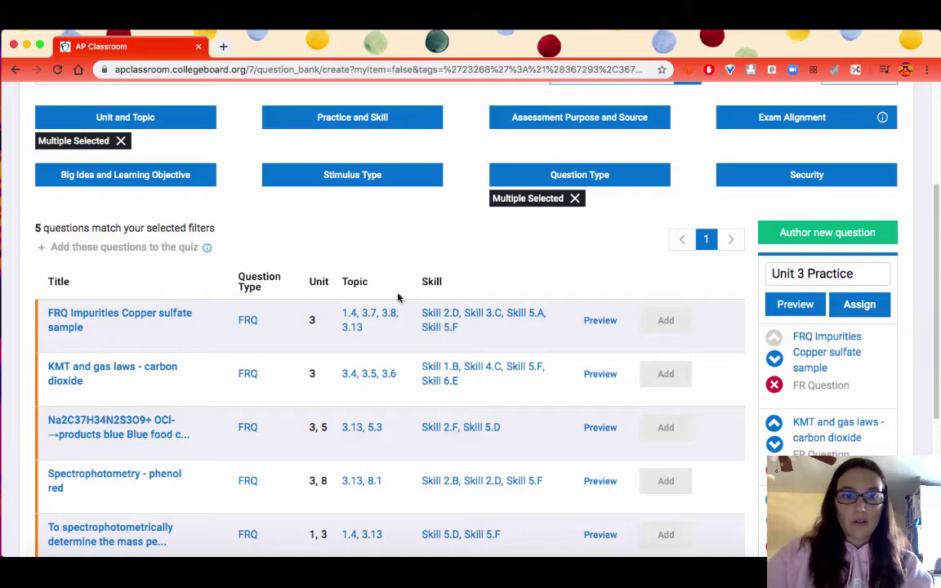
click(871, 305)
click(237, 259)
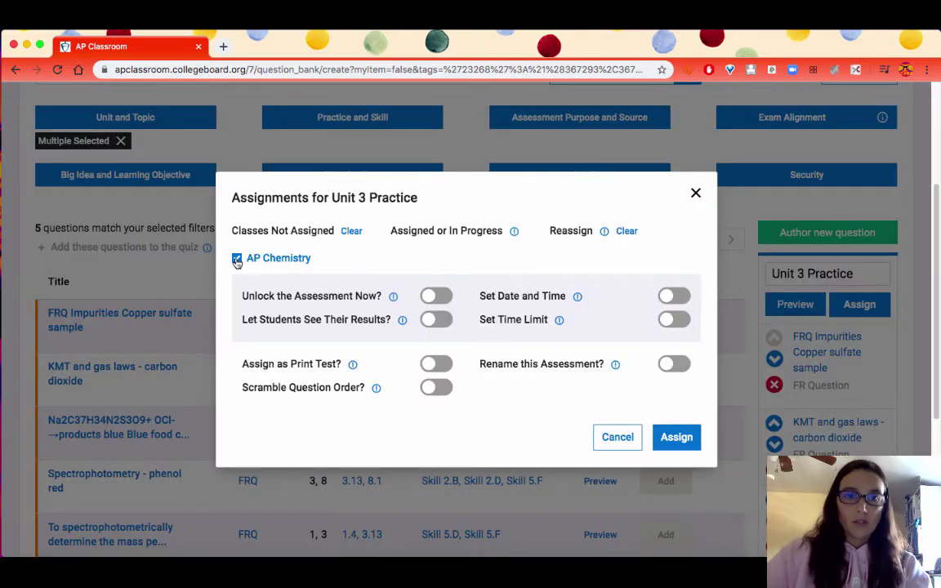
click(437, 296)
click(437, 320)
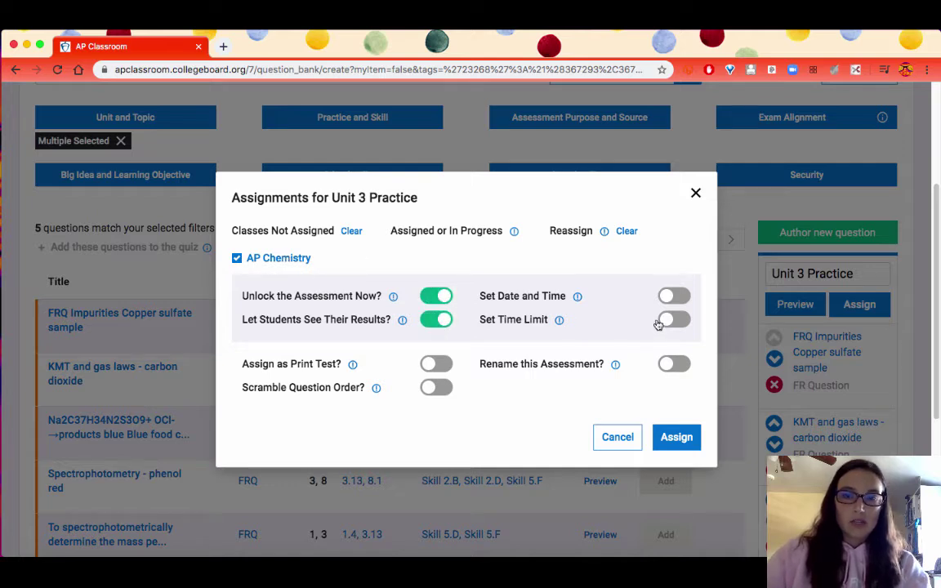
- Try the date and time, time limit and print test options, then restore the online assignment with the assessment unlocked
click(669, 296)
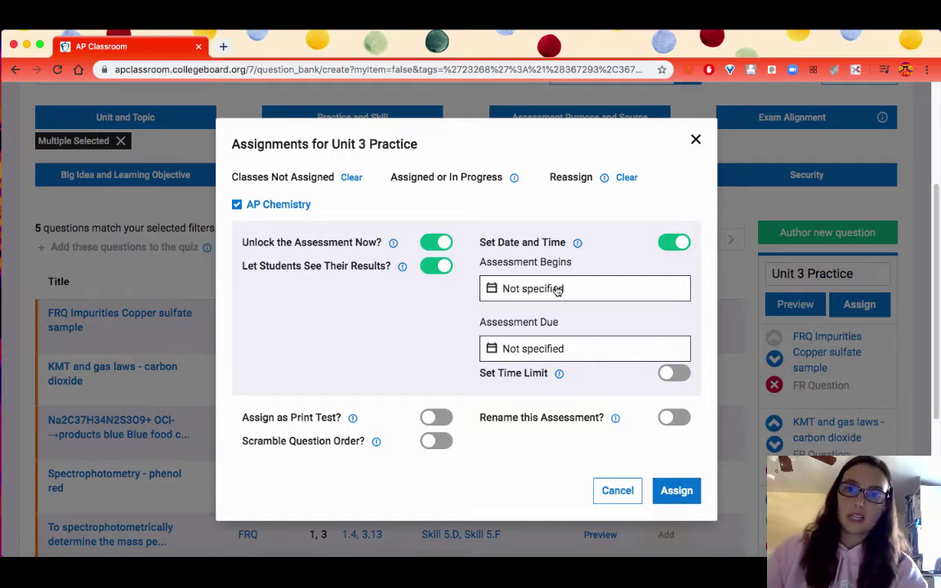
click(673, 374)
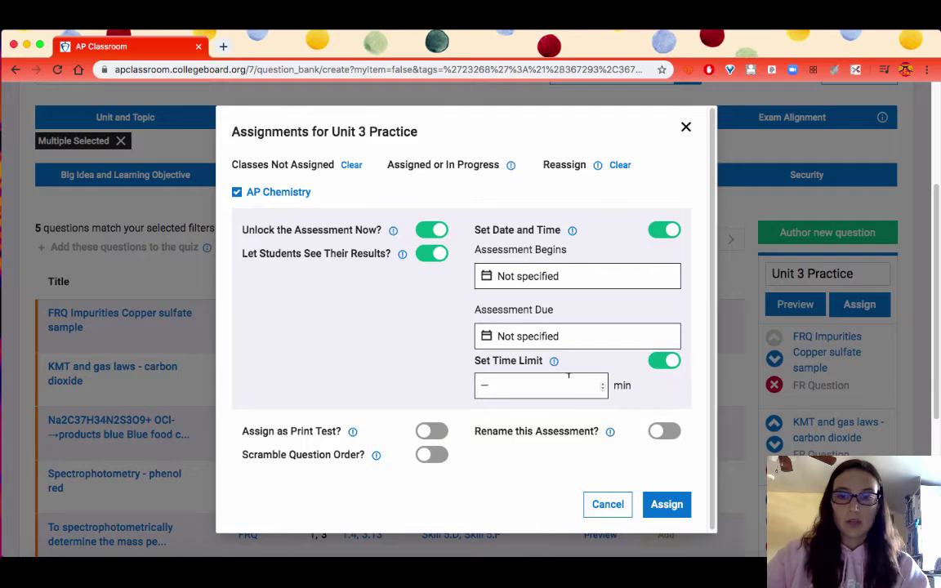
click(665, 360)
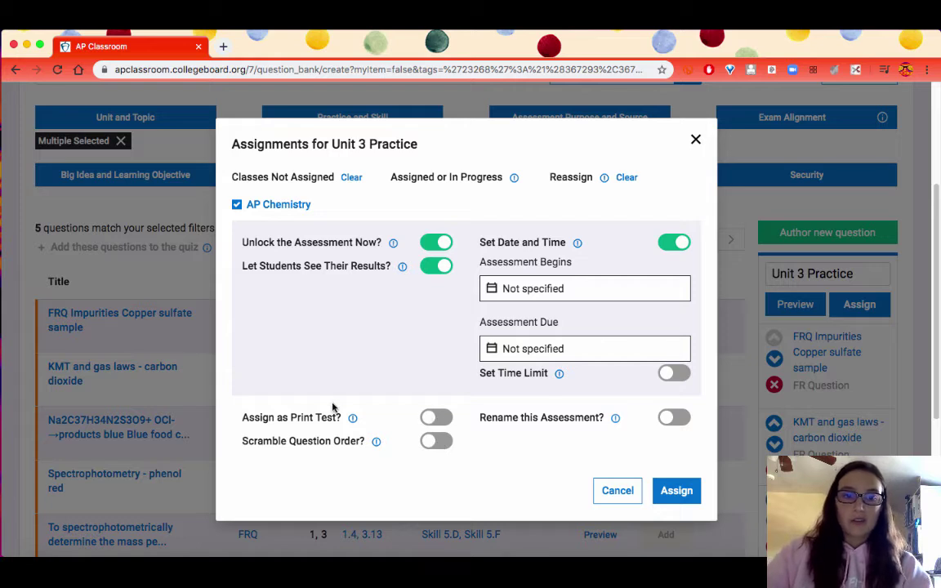
click(433, 418)
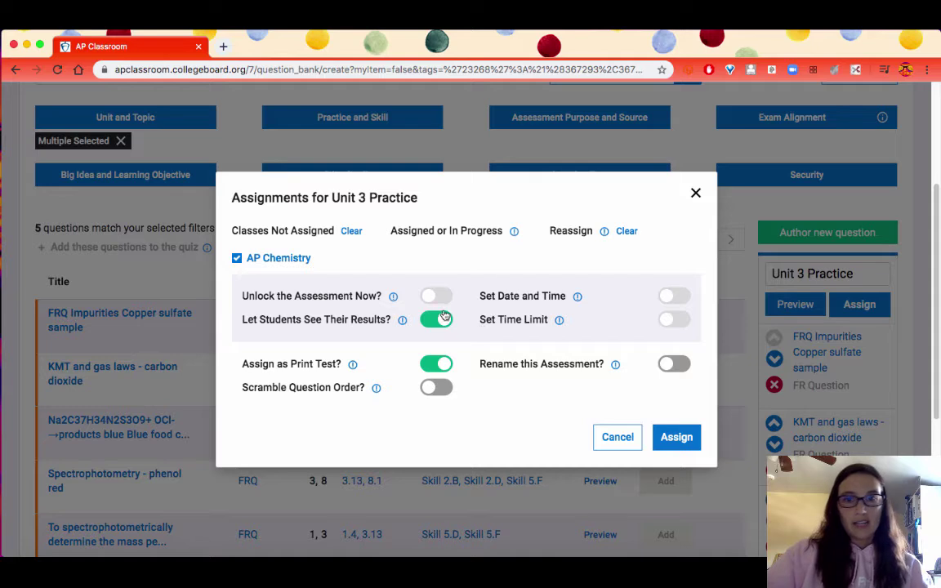
click(440, 365)
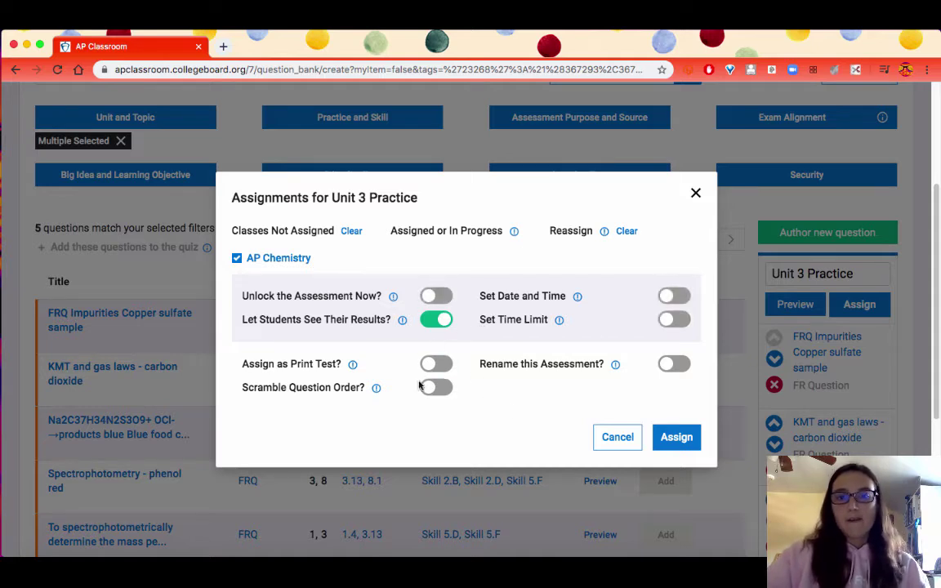
click(438, 296)
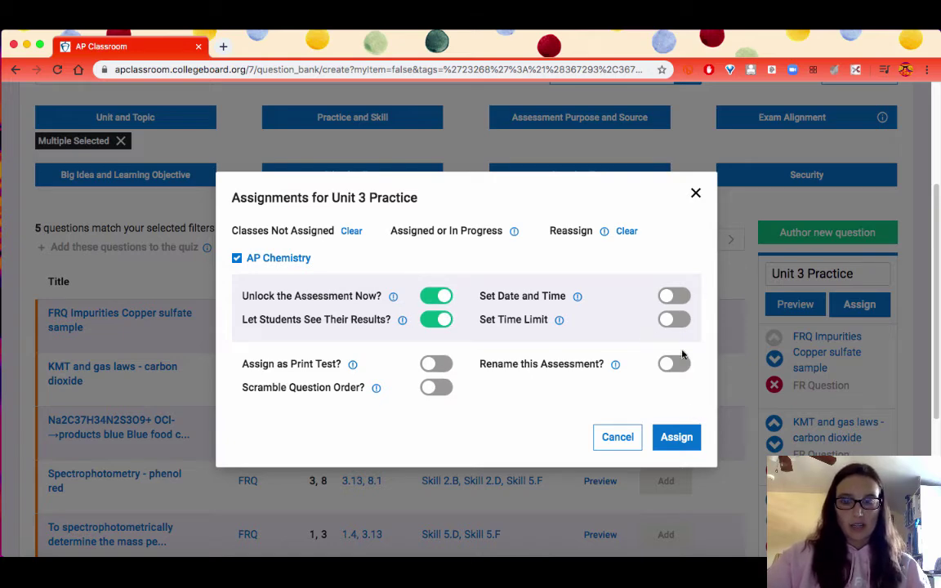
- Assign the Unit 3 Practice quiz to the AP Chemistry class with the chosen settings
click(683, 439)
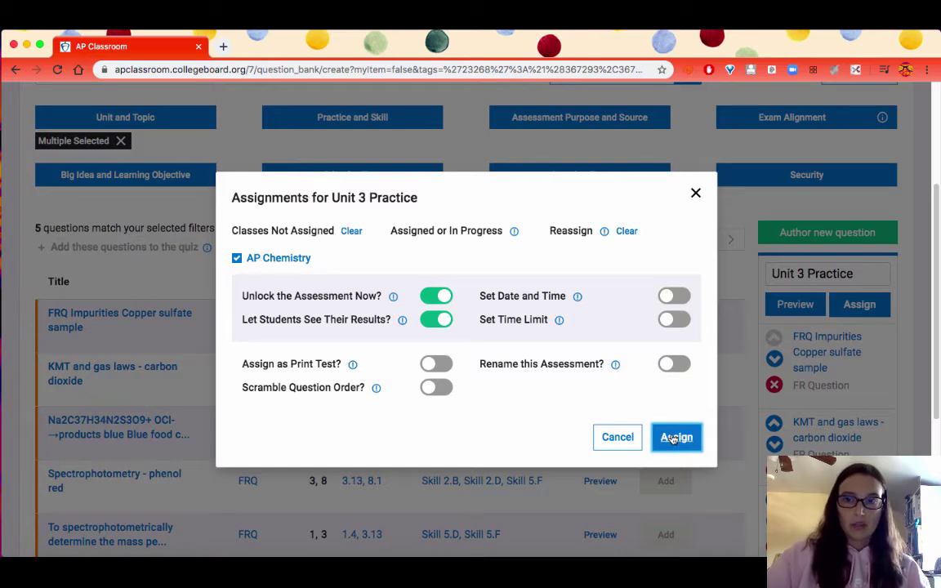
- Examine the list of quizzes available for assigning, including their security markings, from the international practice exams down to Unit 6 Exam
scroll(284, 262, up, 1)
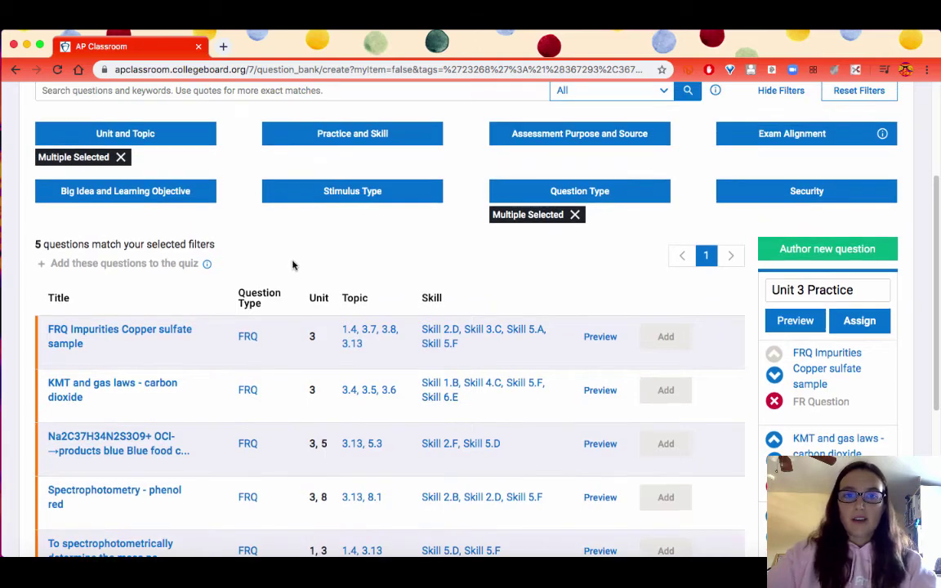
scroll(245, 246, up, 5)
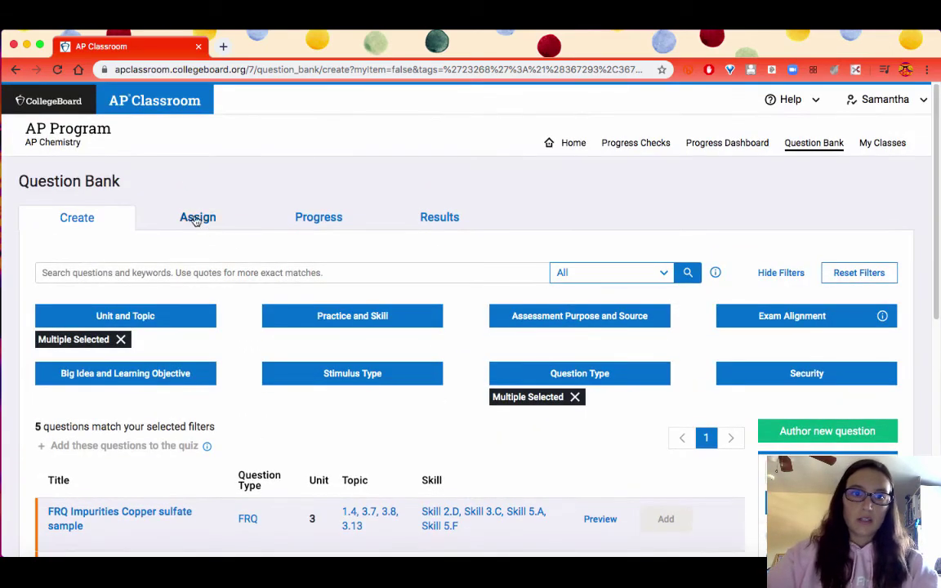
click(198, 218)
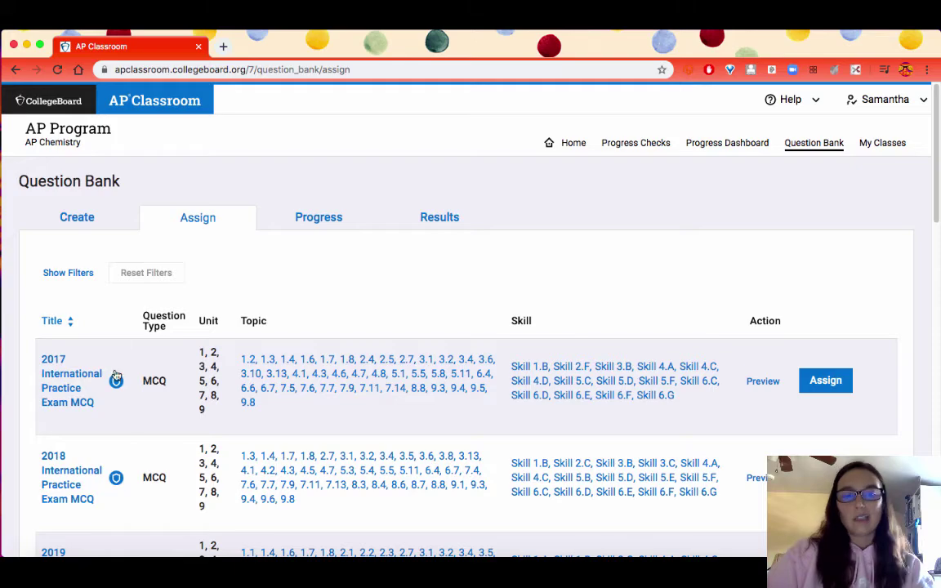
scroll(133, 379, down, 5)
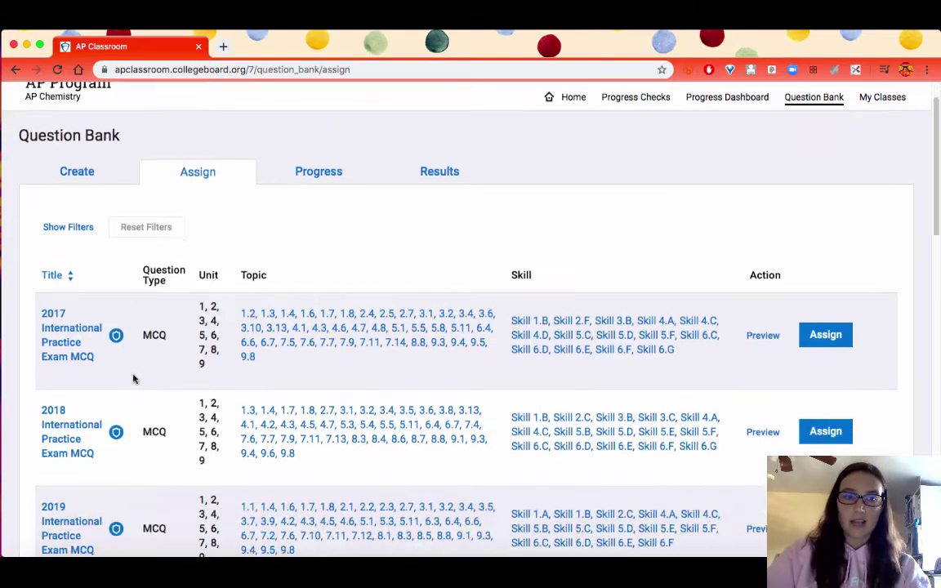
scroll(137, 380, down, 3)
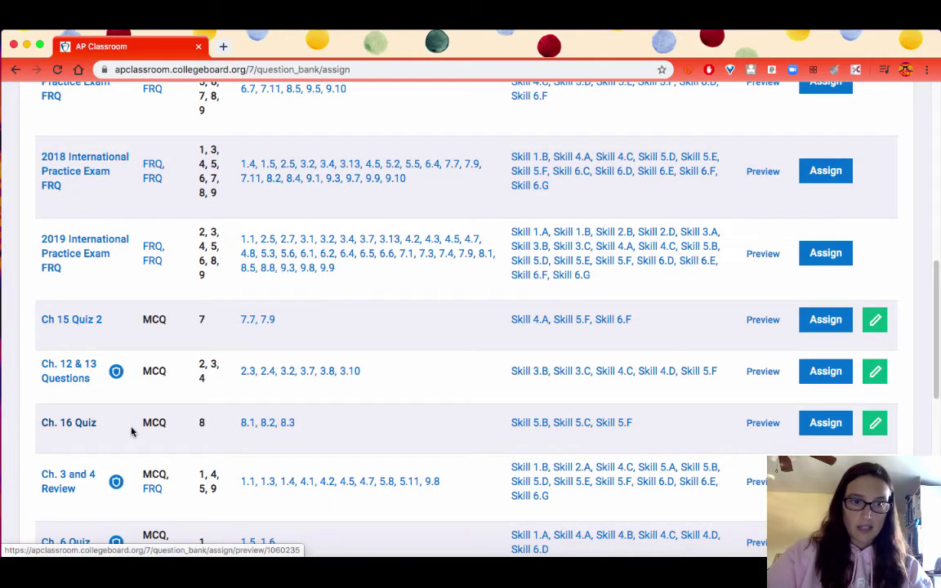
scroll(119, 433, down, 1)
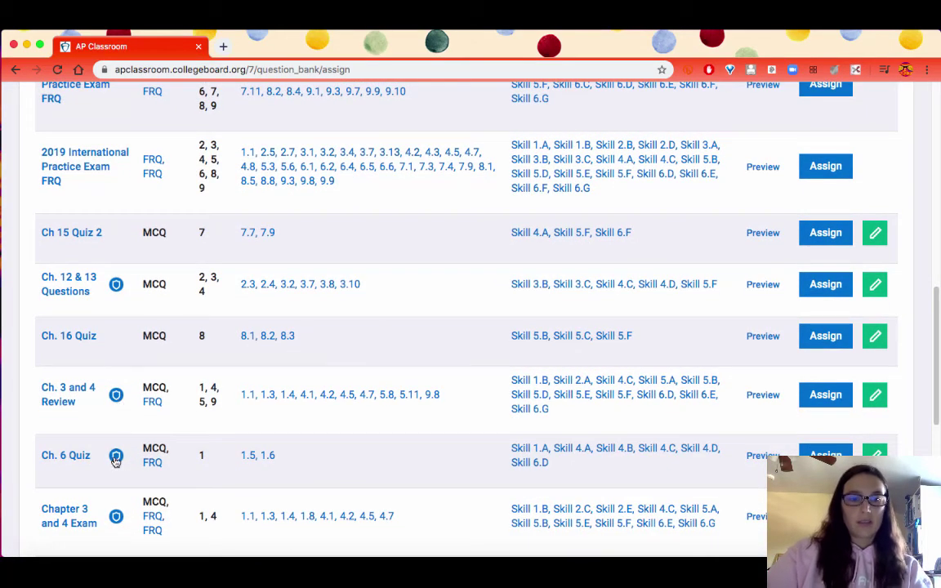
scroll(116, 457, down, 1)
scroll(116, 475, down, 1)
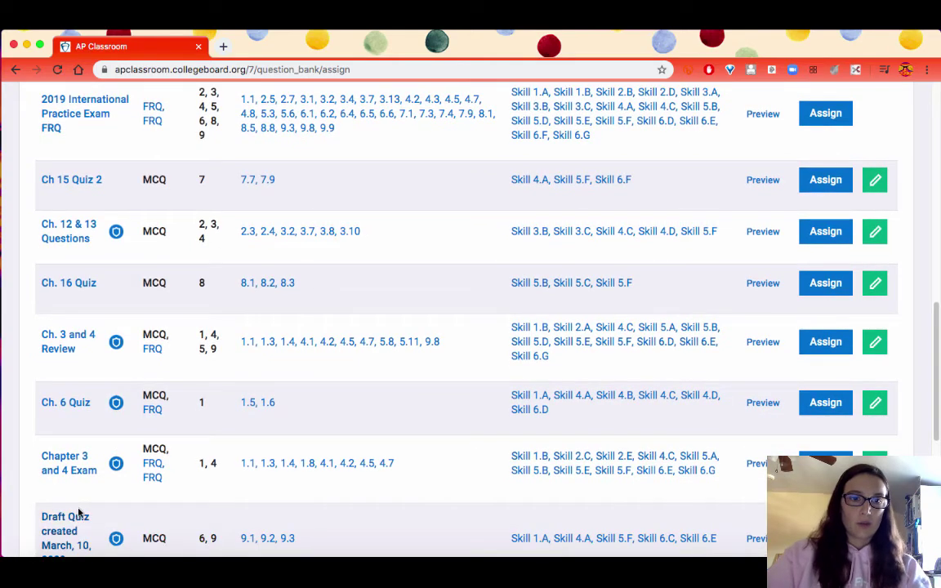
scroll(79, 514, down, 5)
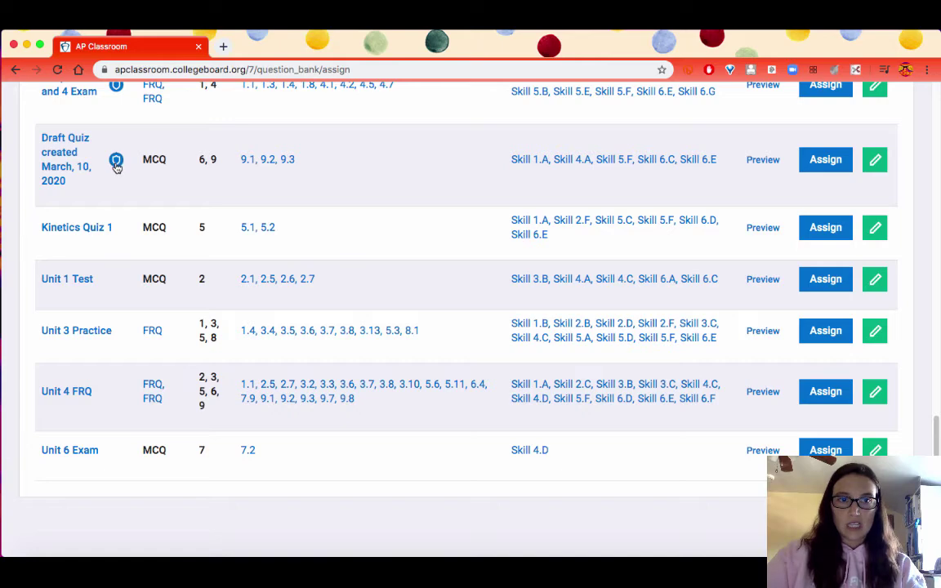
scroll(389, 258, up, 1)
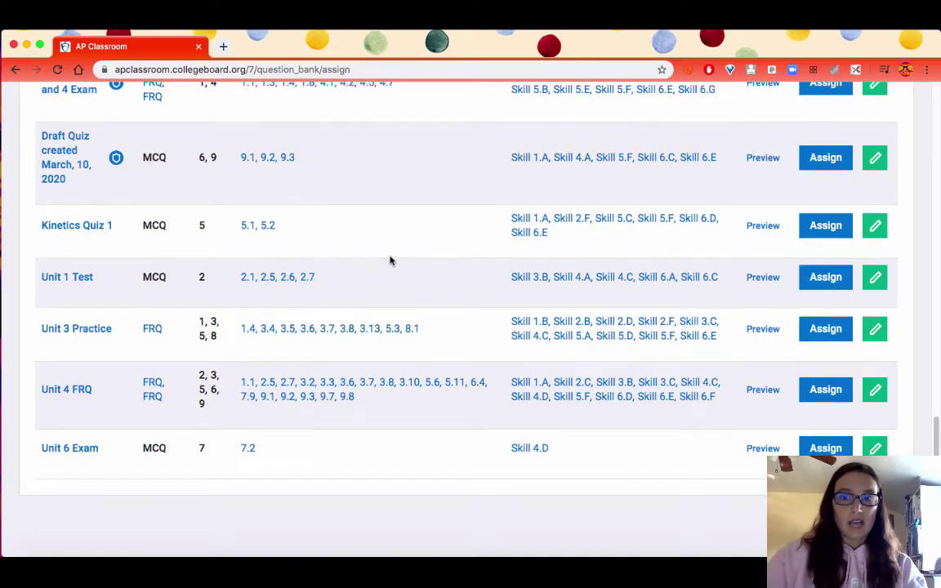
scroll(398, 255, up, 15)
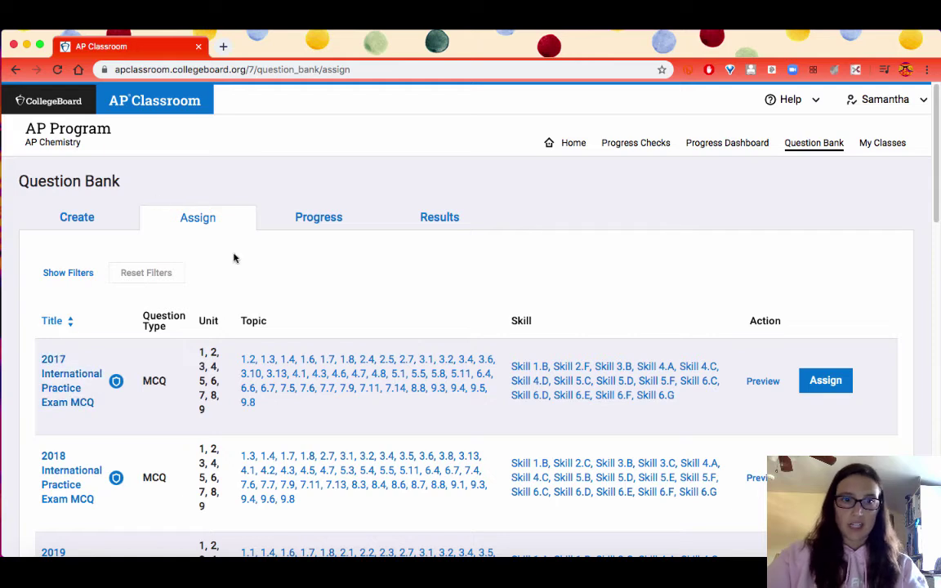
- View assignment progress in the question bank and show the optional student practice list
click(323, 217)
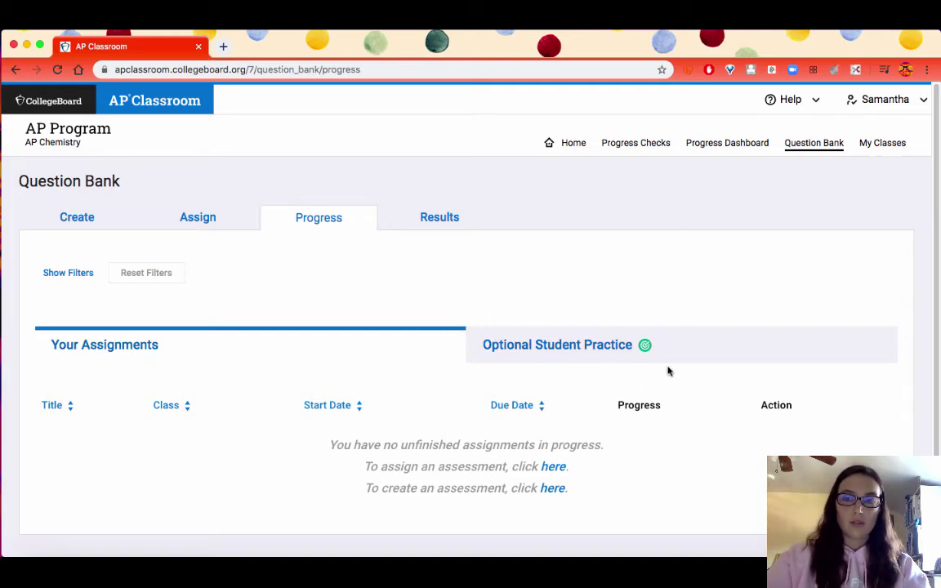
click(585, 348)
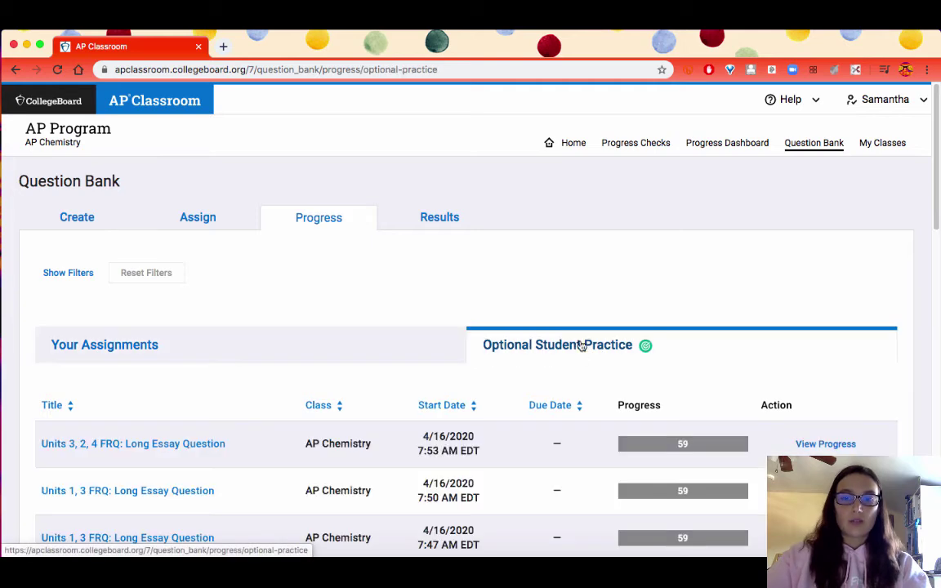
scroll(617, 352, down, 1)
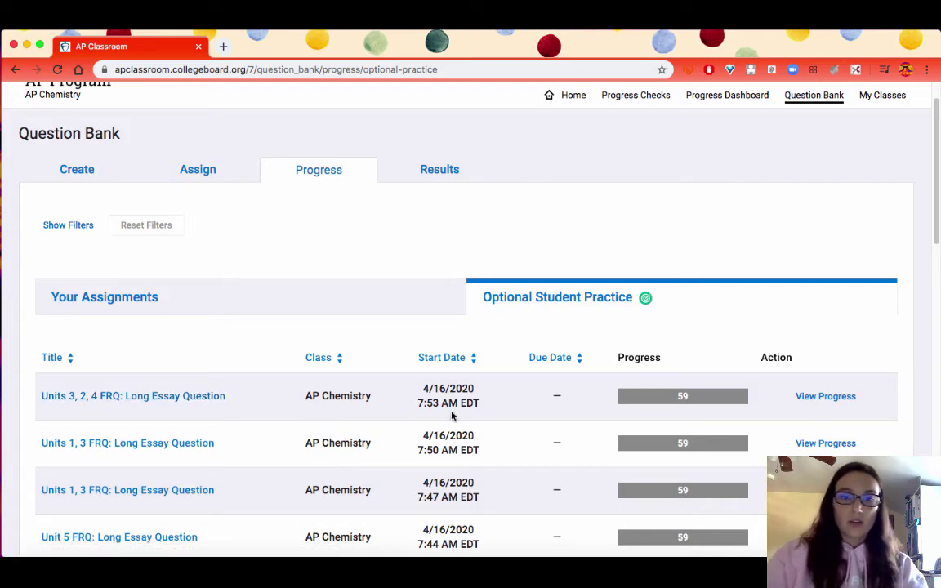
- Open the "Units 3, 2, 4 FRQ: Long Essay Question" assignment and lock its assessment
click(180, 399)
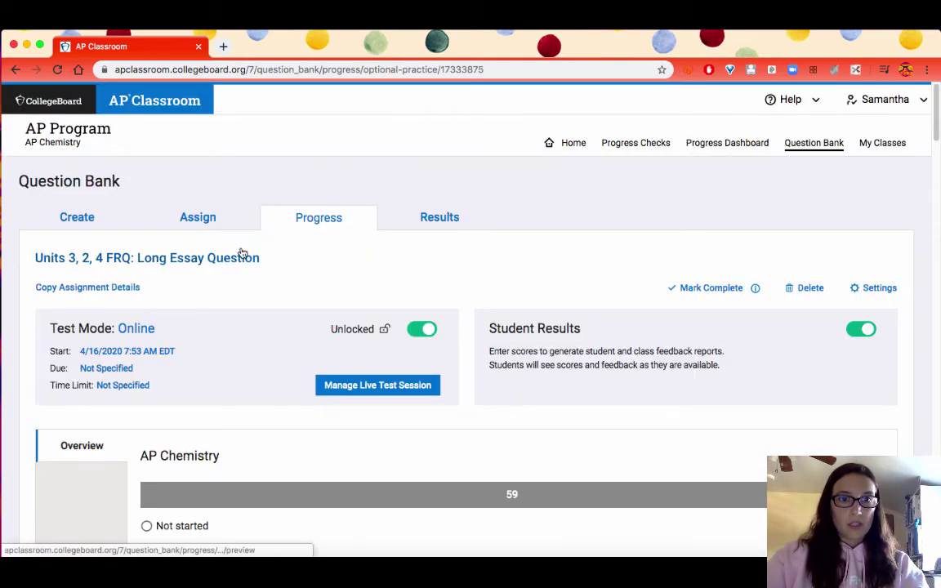
click(98, 368)
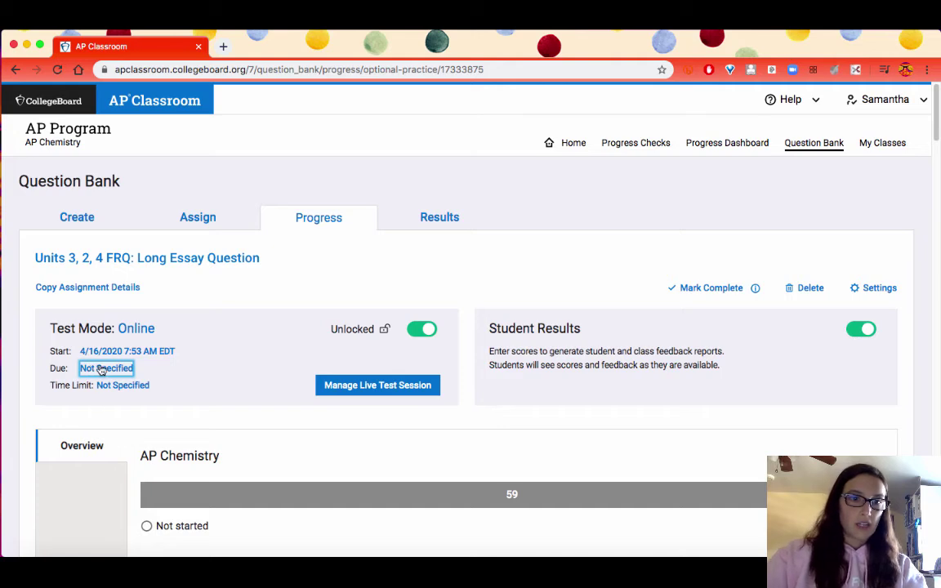
click(422, 329)
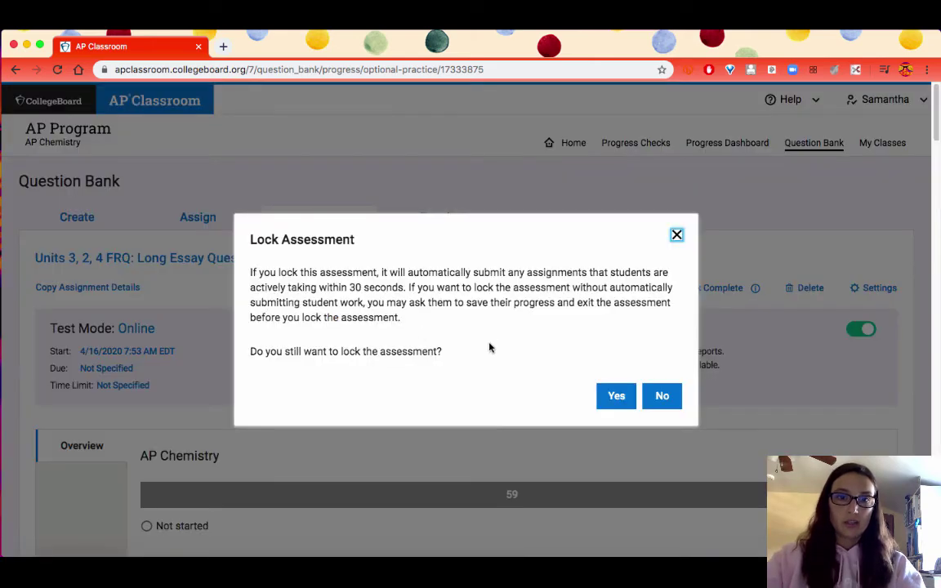
click(620, 397)
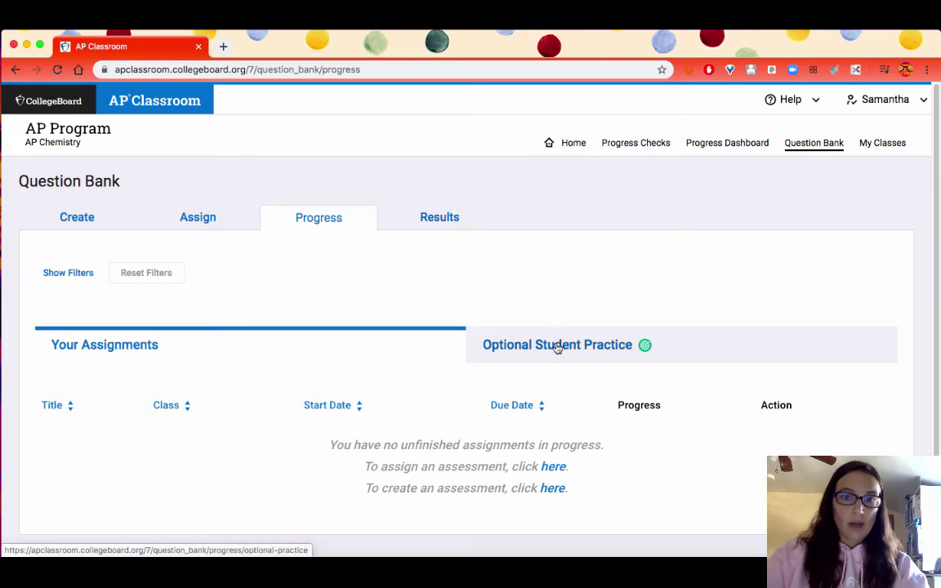
- Reopen the optional student practice list and view the progress of "Unit 1 FRQ: Long Essay Question"
click(559, 344)
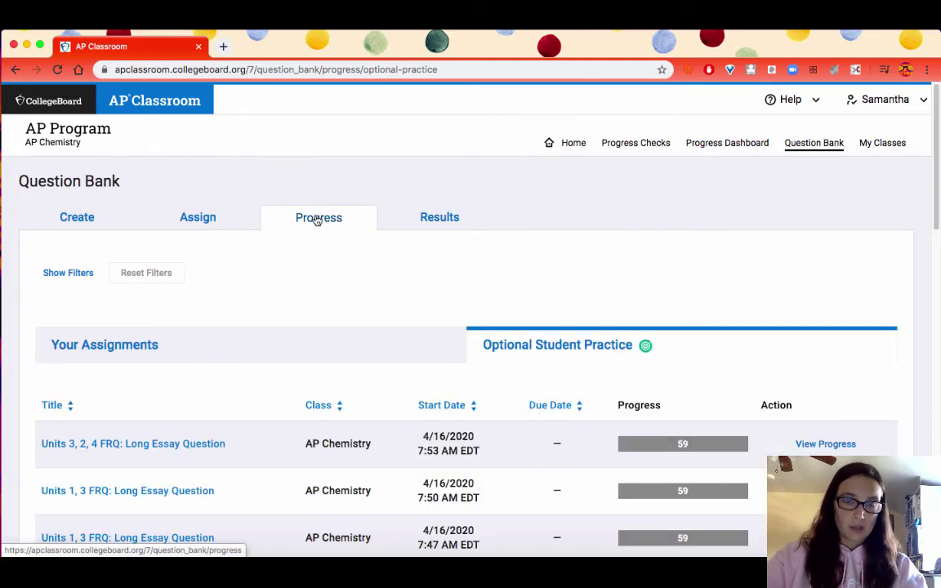
scroll(350, 336, down, 10)
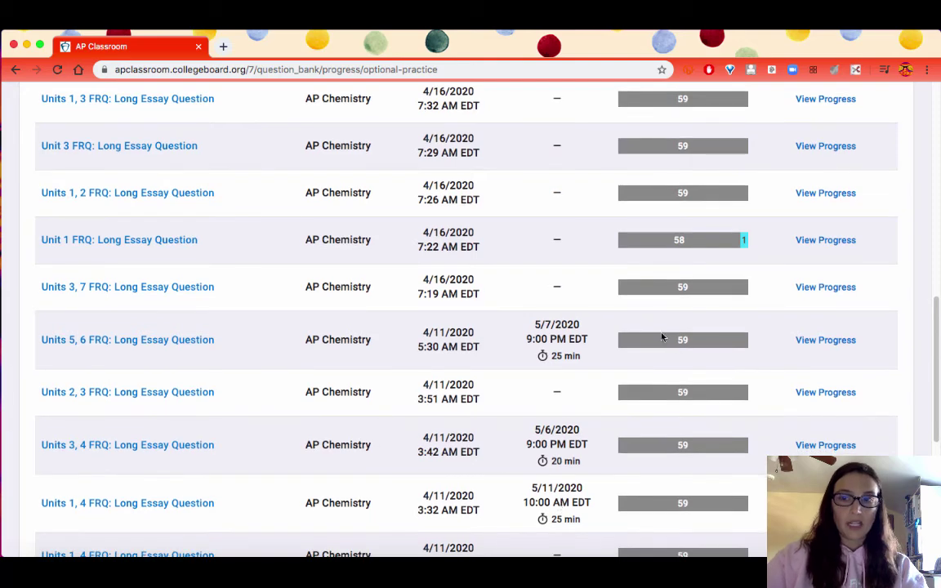
click(825, 242)
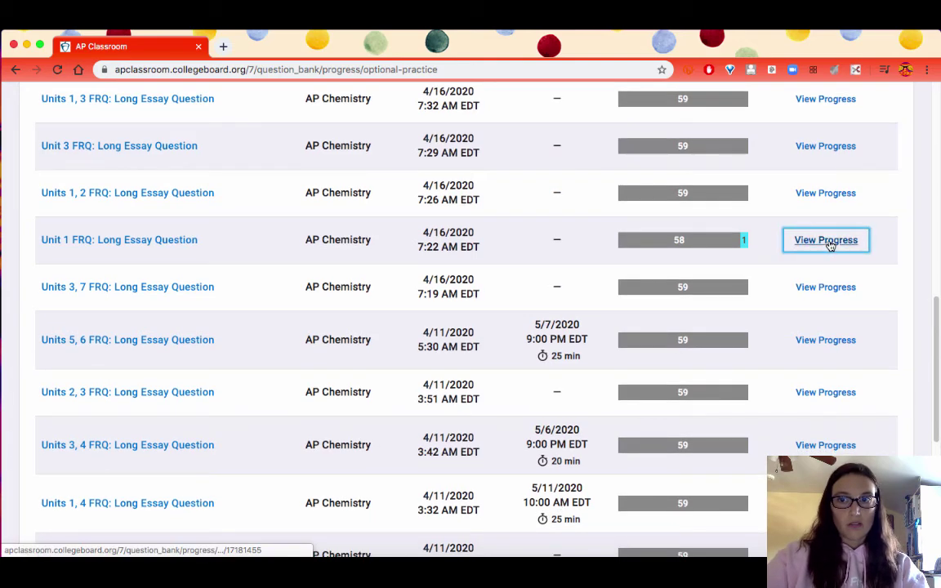
- Examine the optional student practice list down to its last FRQ assignment, including due dates, time limits and student progress
scroll(609, 250, down, 9)
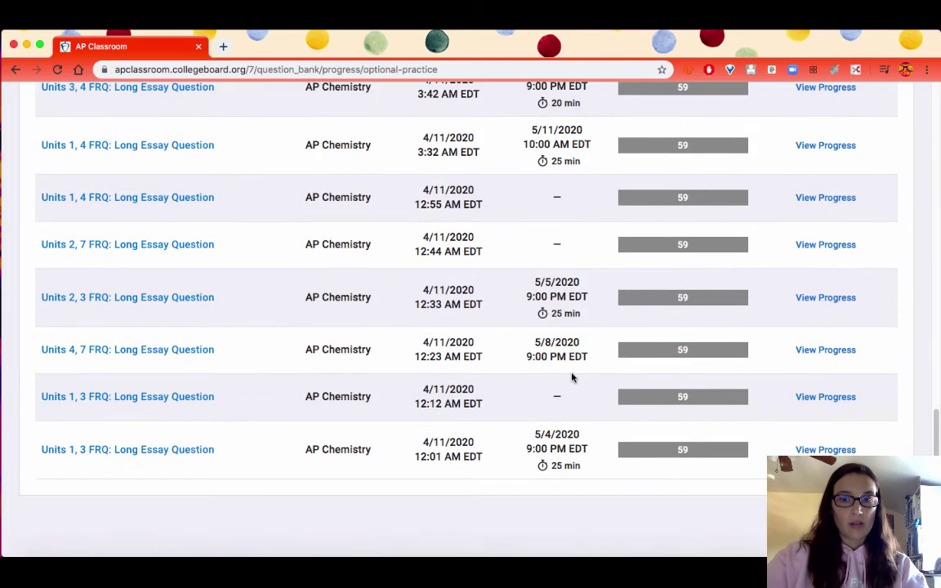
scroll(191, 441, up, 14)
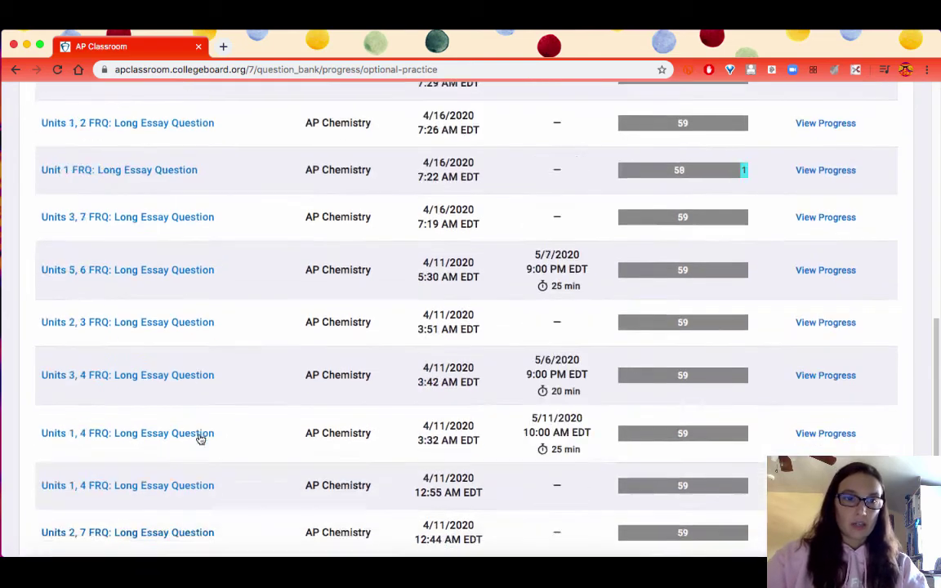
scroll(195, 433, up, 9)
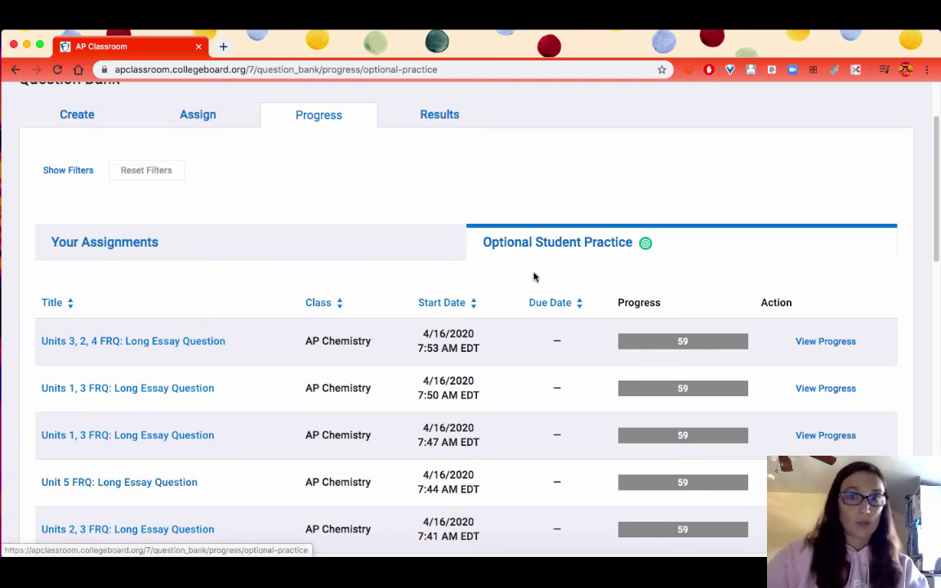
- View the results for assignments and optional student practice, and return to the question list for creating quizzes
click(440, 115)
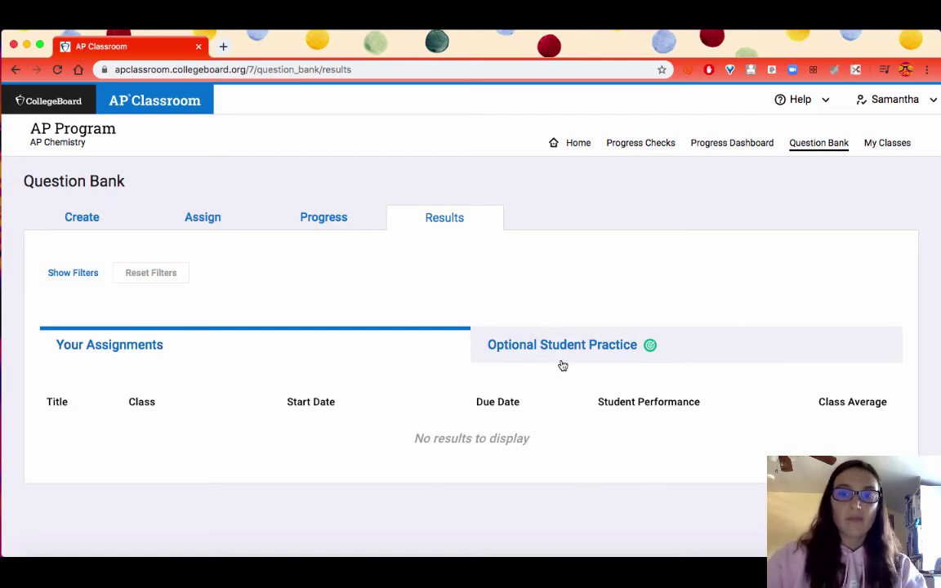
click(516, 344)
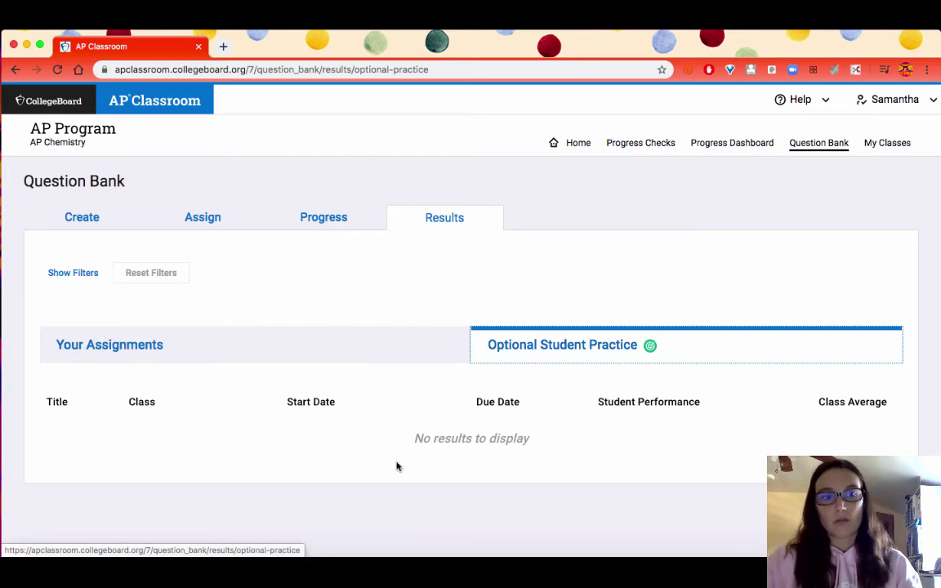
click(88, 217)
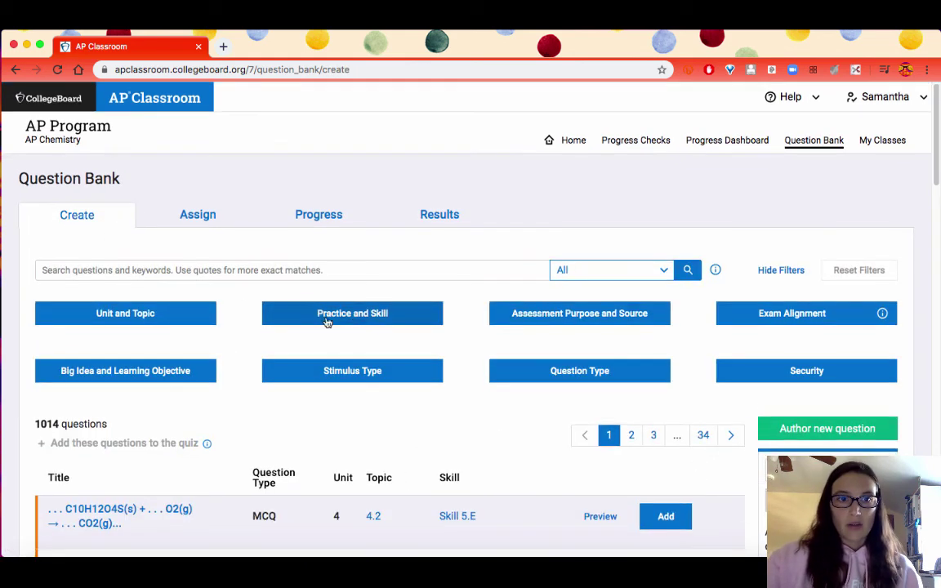
scroll(504, 441, down, 2)
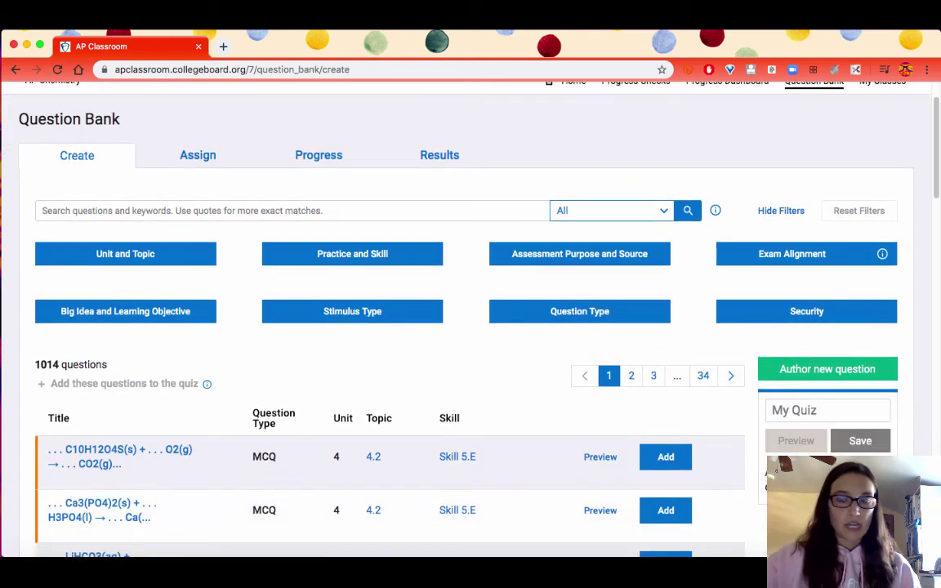
- Open Ch 15 Quiz 2 for editing from the quizzes available to assign, and return to the assignment progress overview
click(180, 161)
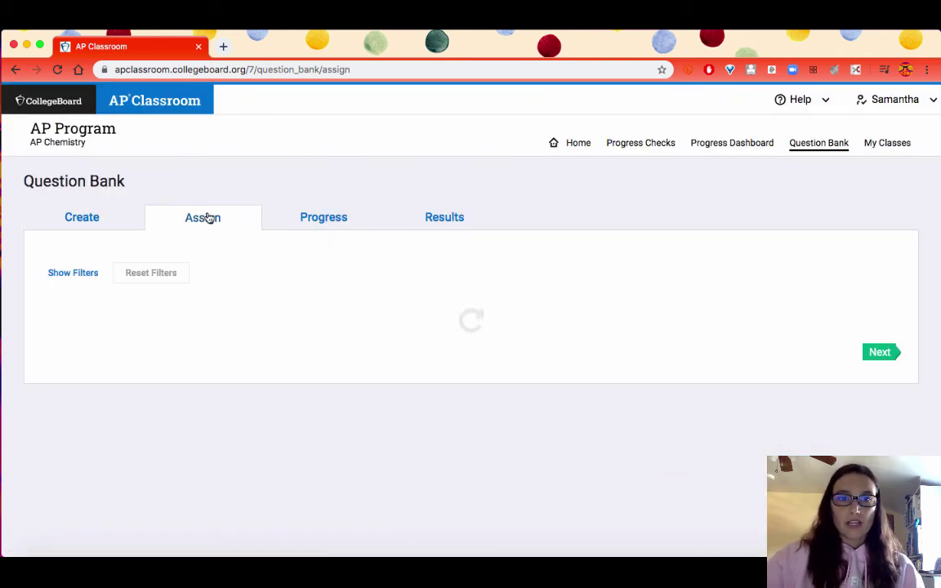
scroll(420, 361, down, 10)
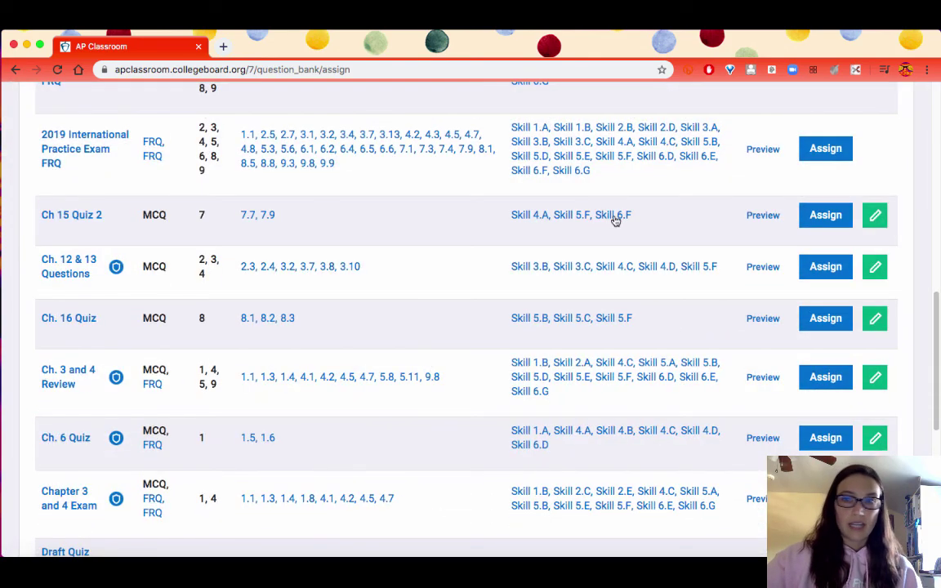
click(878, 218)
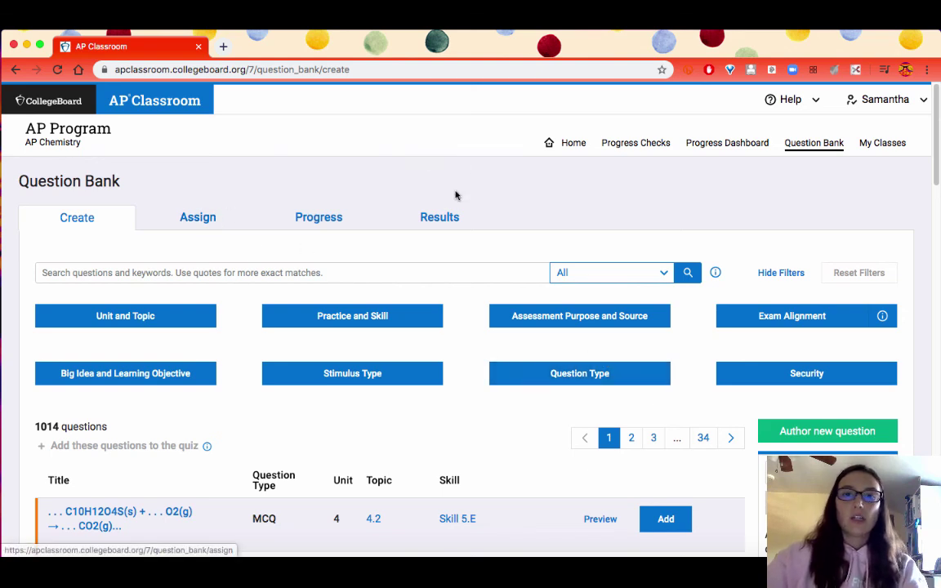
click(305, 218)
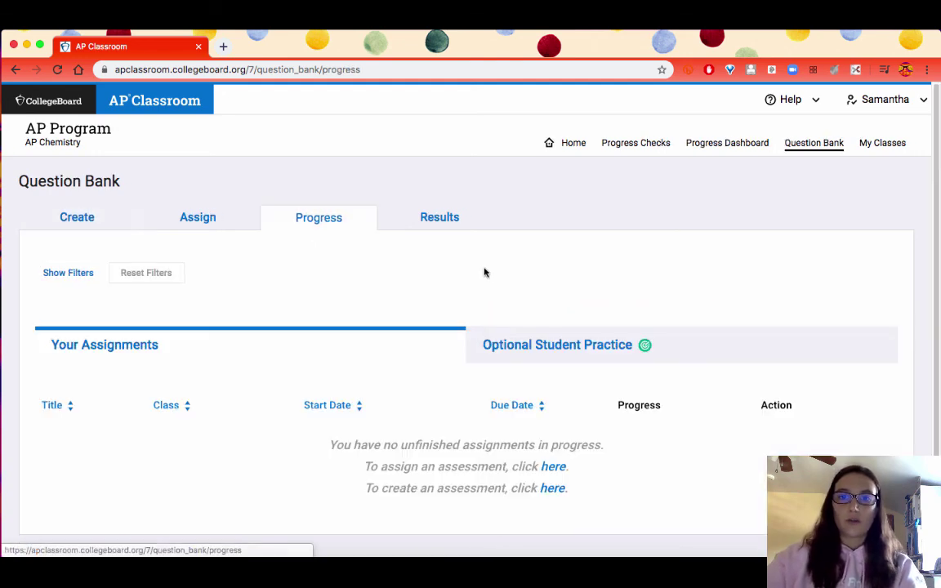